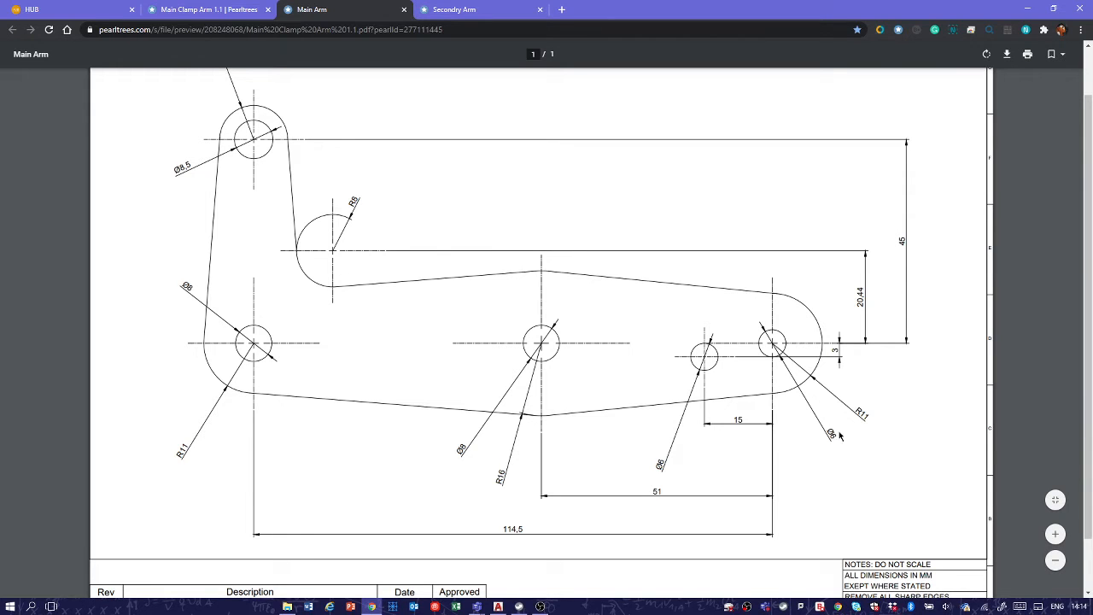
Step: Examine the hole sizes, radii and centre distances on the Main Arm and Secondry Arm reference drawings
left_click(1052, 532)
left_click(1052, 533)
left_click(1052, 532)
left_click(1052, 533)
left_click(1052, 533)
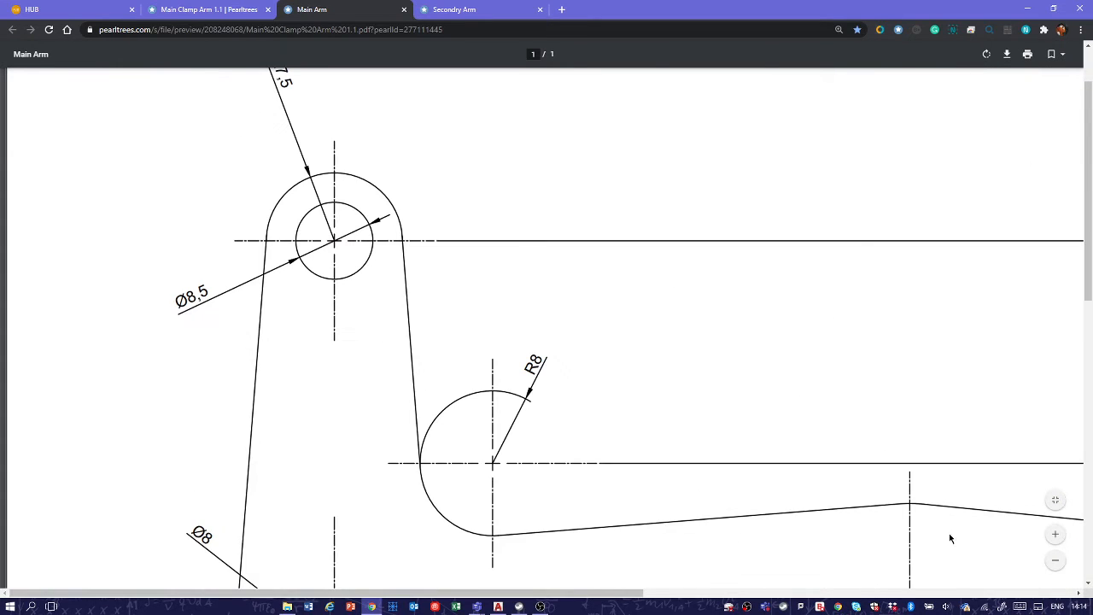
scroll(857, 467, "down", 2)
scroll(858, 467, "down", 1)
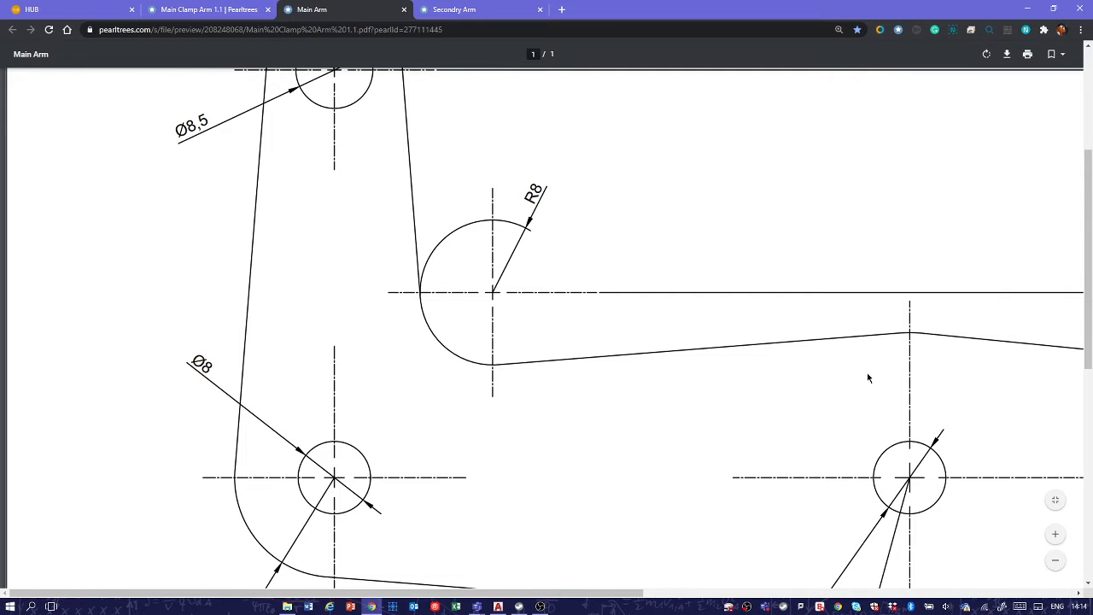
scroll(867, 374, "down", 4)
left_click(486, 8)
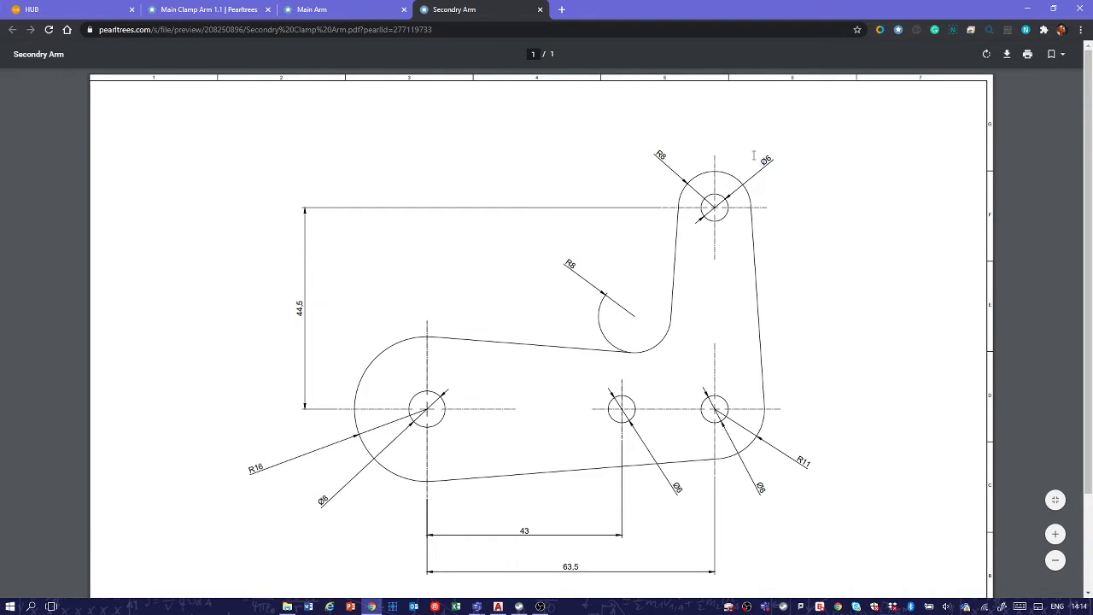
left_click(645, 193)
Step: Switch to AutoCAD and draw a circle with a radius of about 25 units above and right of the origin
key("alt+Tab")
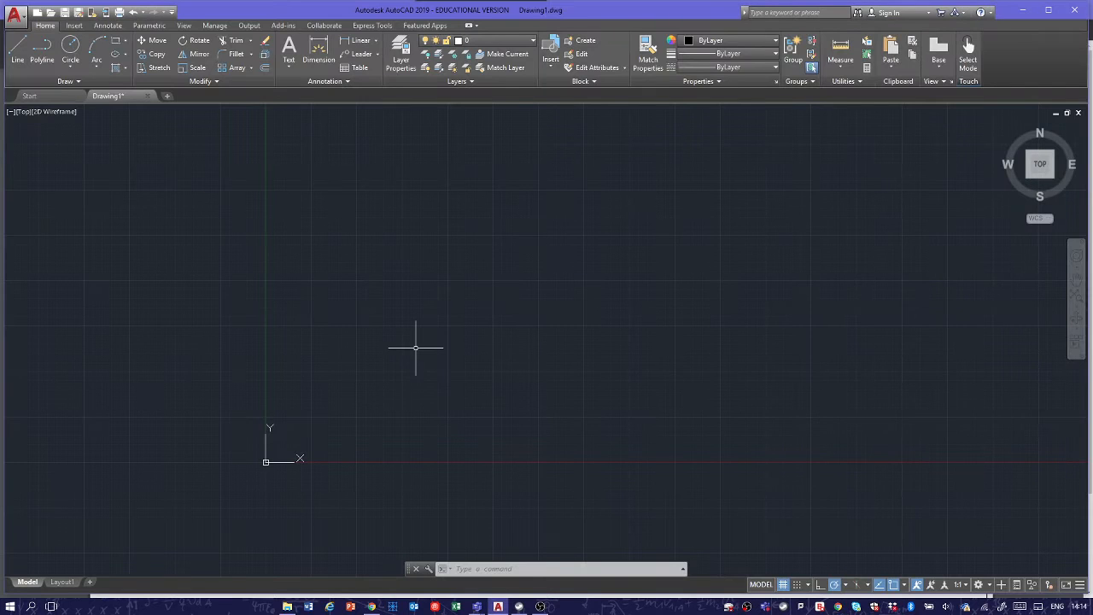
type("c")
key("Return")
left_click(373, 225)
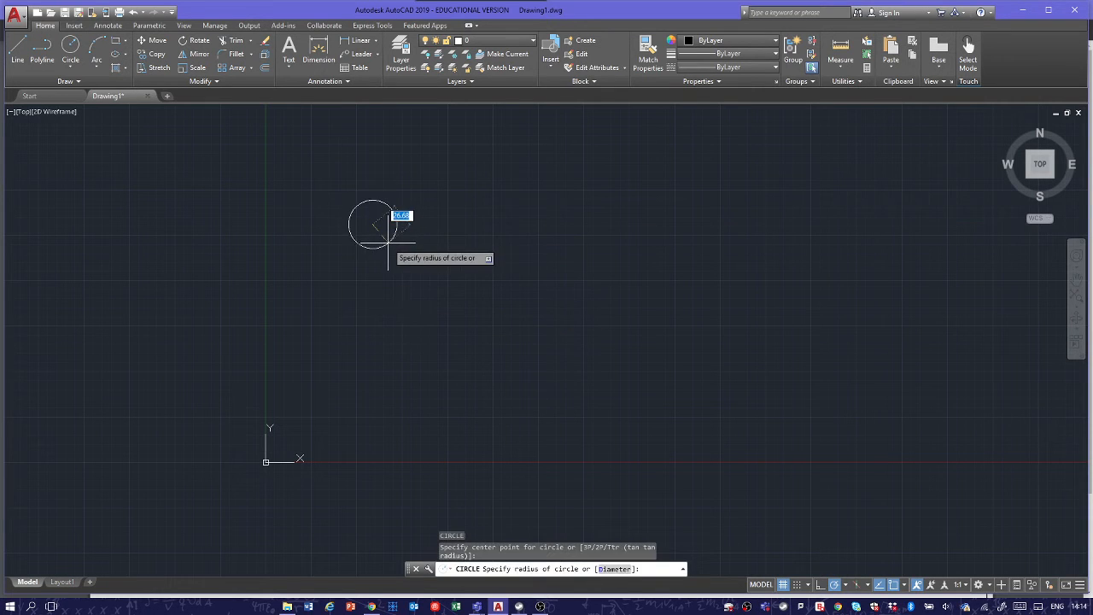
left_click(389, 243)
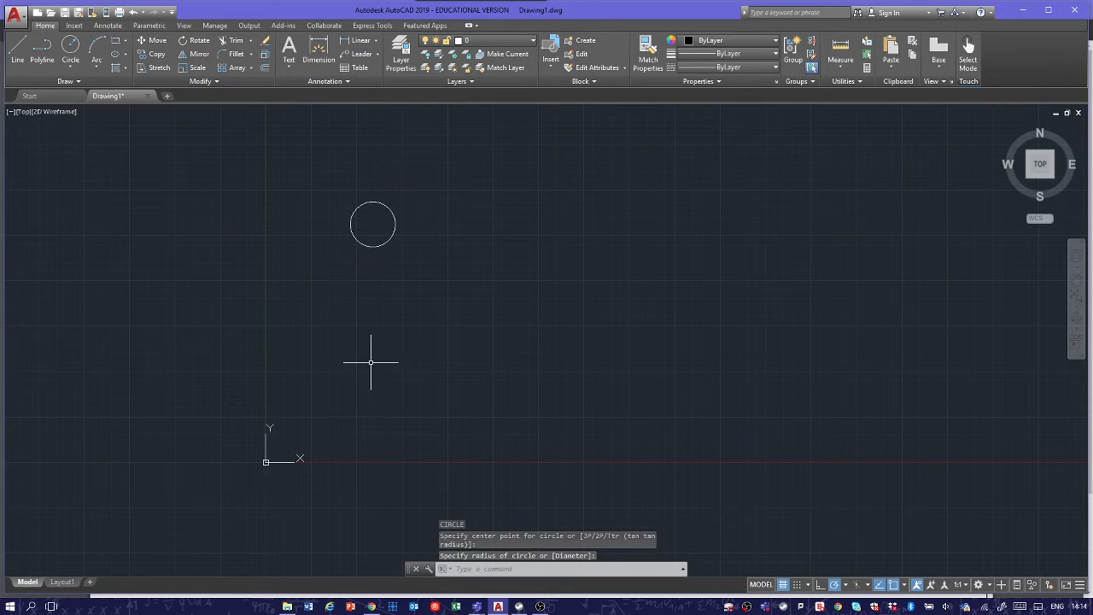
Step: Draw a larger circle with a radius of about 48 units, its centre aligned vertically below the first circle's centre
left_click(370, 362)
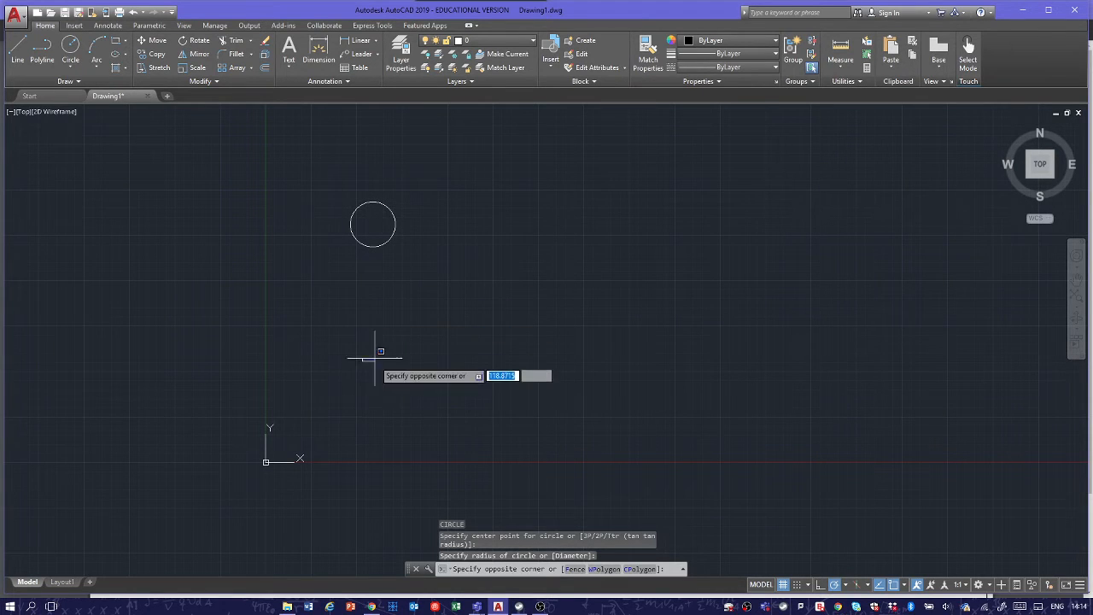
key("Escape")
type("c")
key("Return")
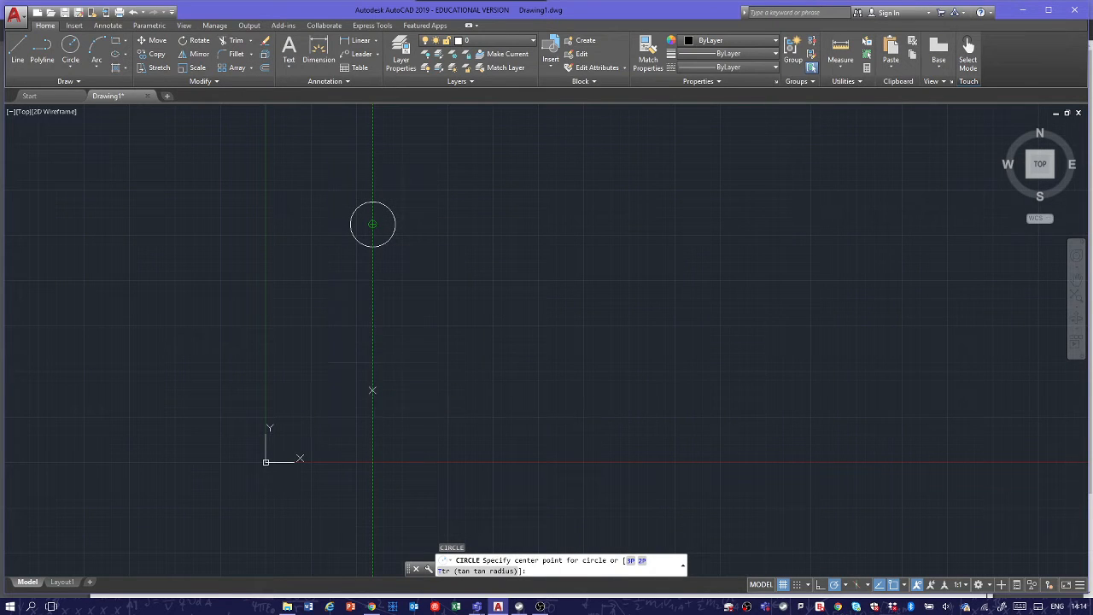
left_click(373, 390)
left_click(339, 362)
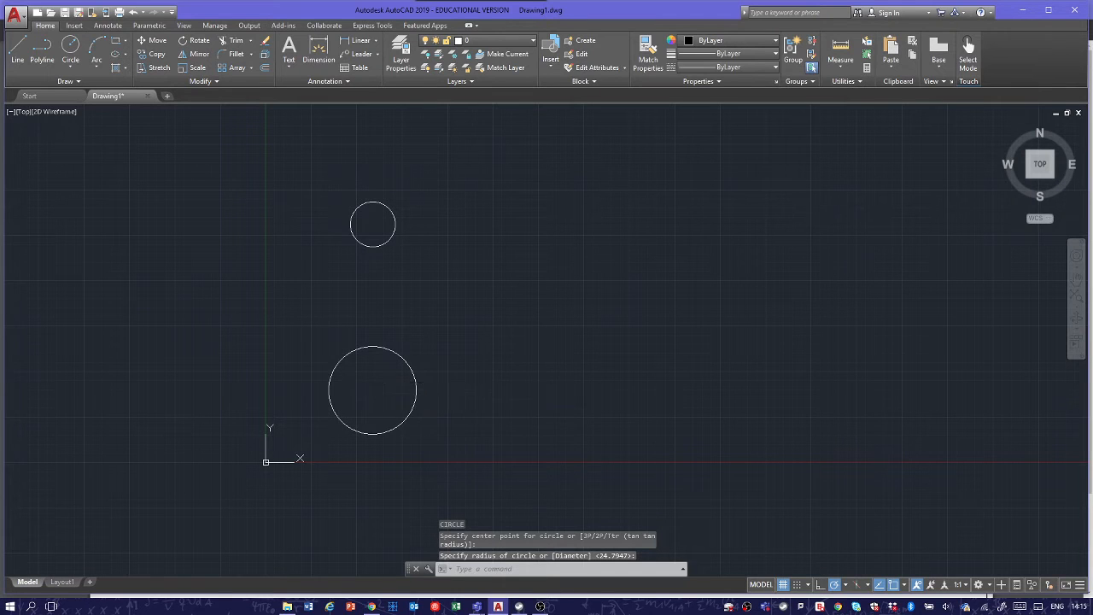
Step: Draw a circle of about 46 units radius, level with the lower circle's centre and about 226 units to its right
key("Return")
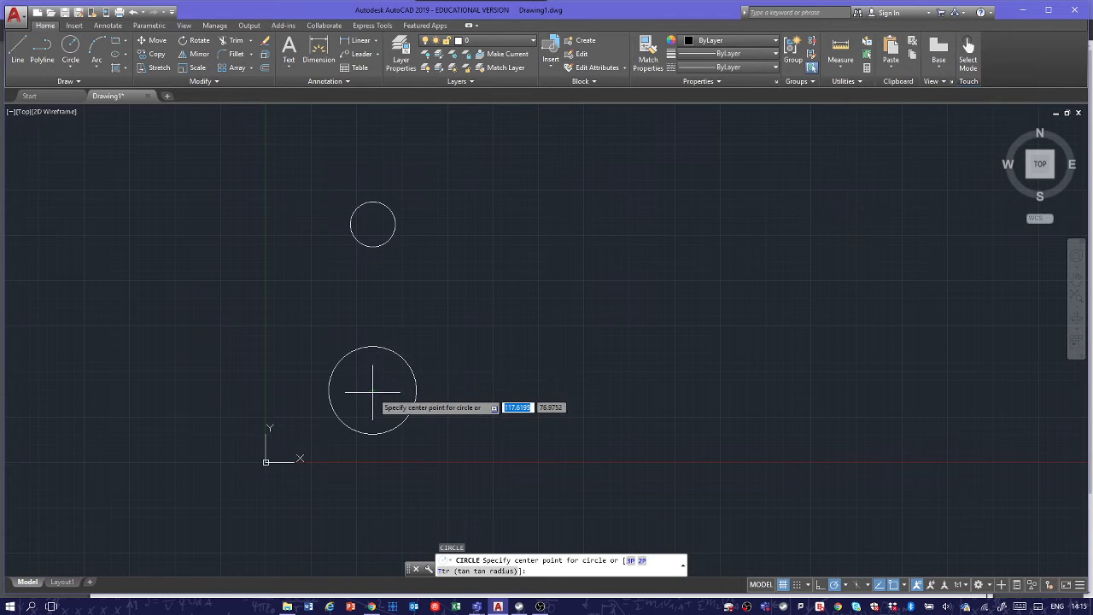
mouse_move(372, 391)
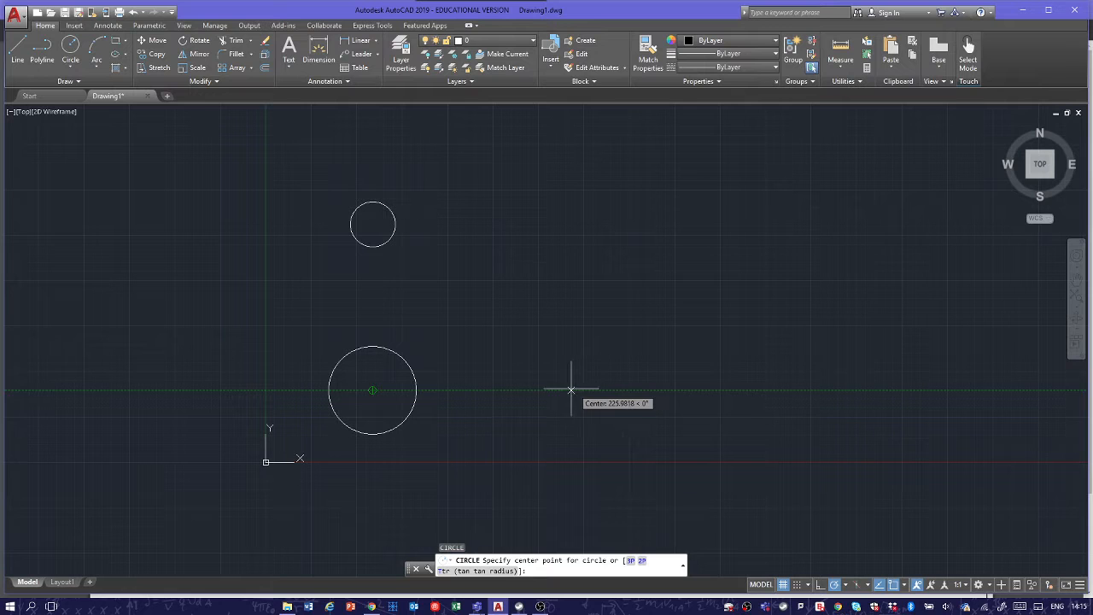
left_click(571, 390)
left_click(590, 352)
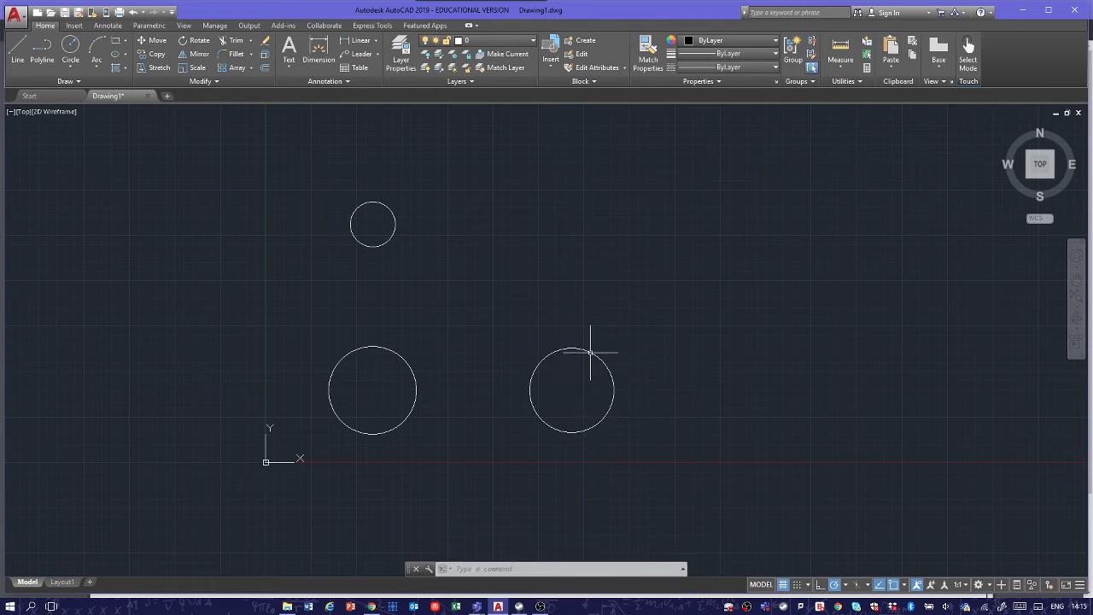
Step: Draw a small circle, similar in size to the upper one, further right with its centre level with the two large circles
key("Return")
left_click(675, 390)
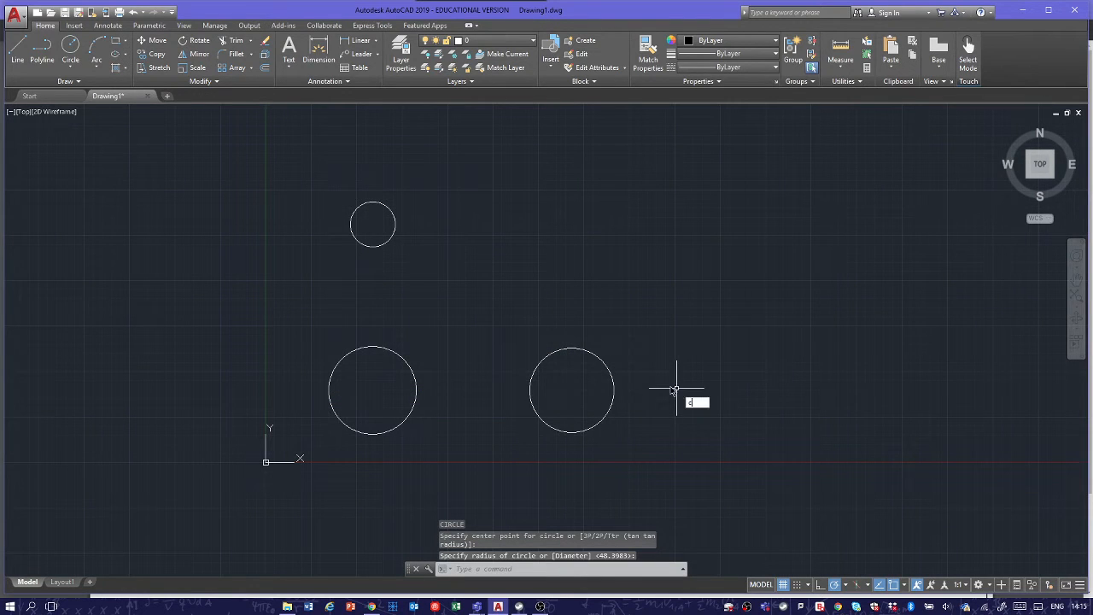
key("Return")
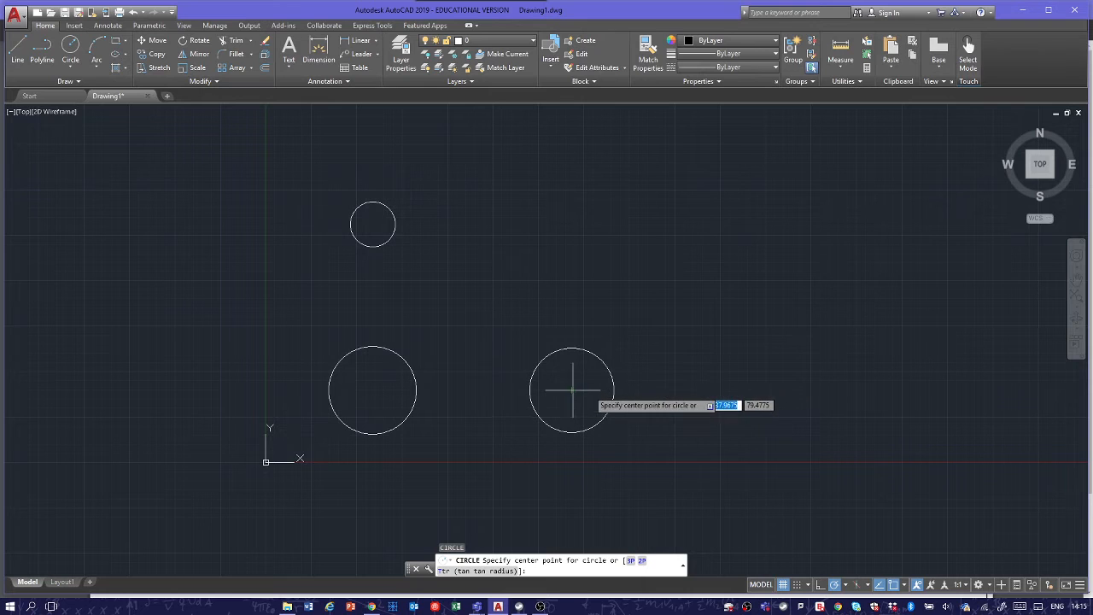
left_click(736, 390)
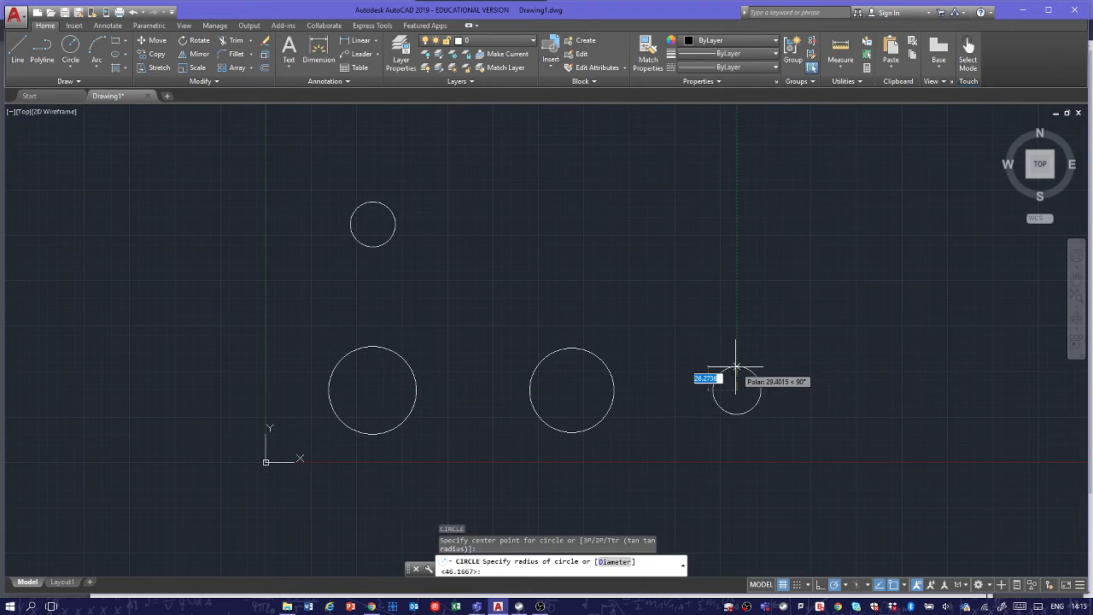
left_click(736, 367)
key("Escape")
key("Escape")
key("Escape")
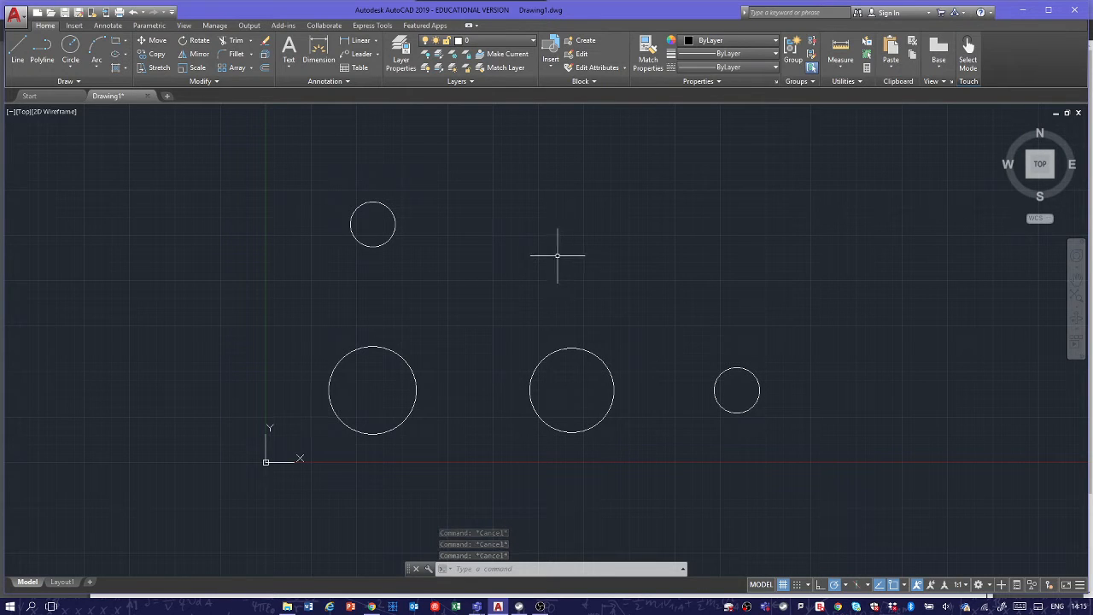
Step: Draw a line tangent to the left sides of the upper small circle and the large circle below it
left_click(17, 50)
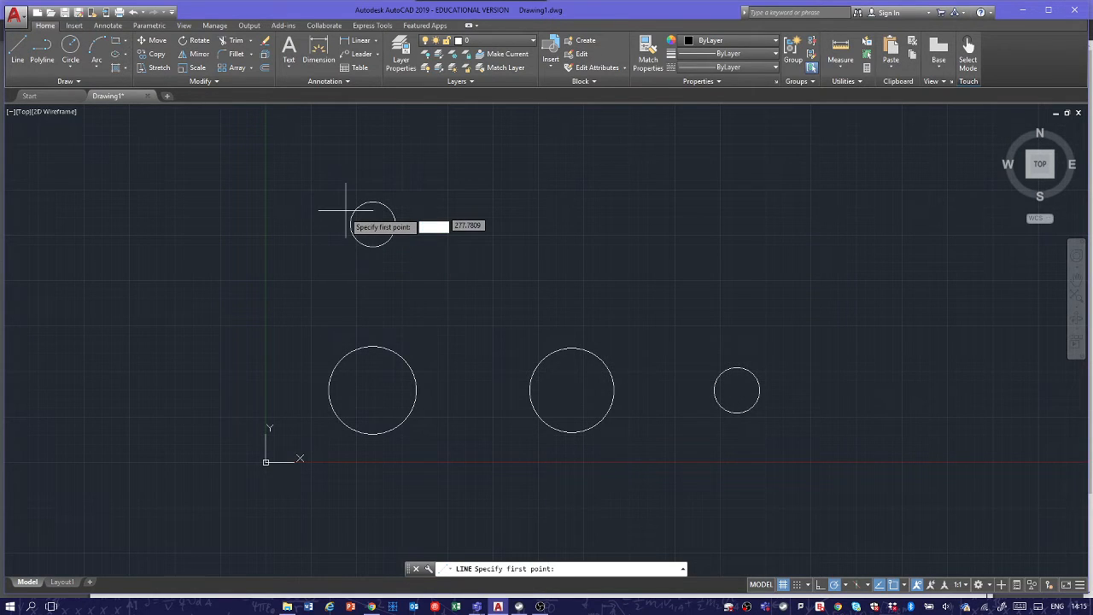
right_click(326, 248, "shift")
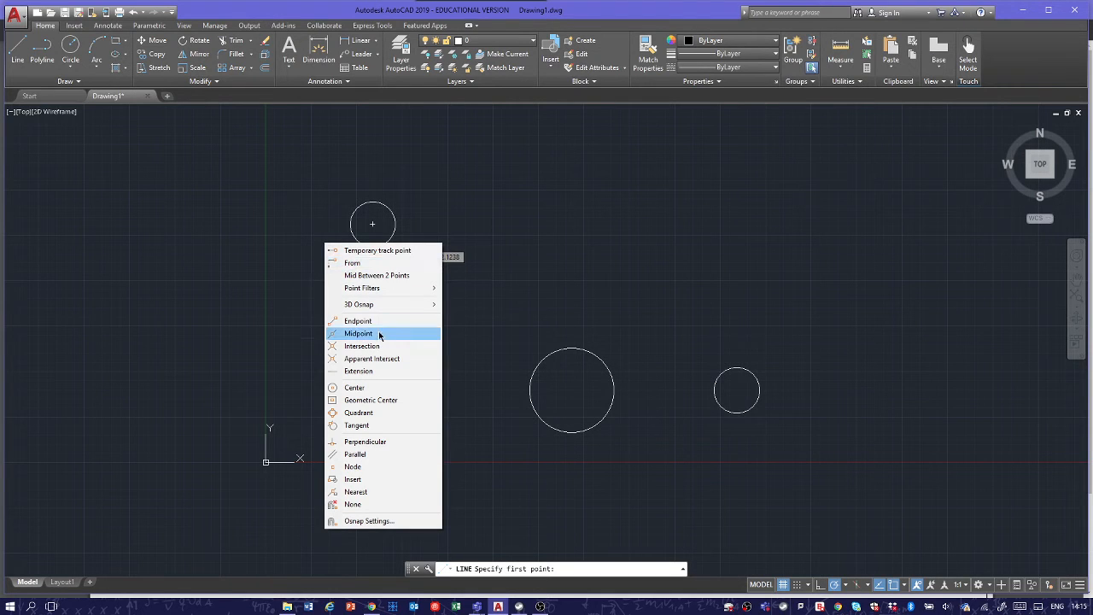
left_click(386, 425)
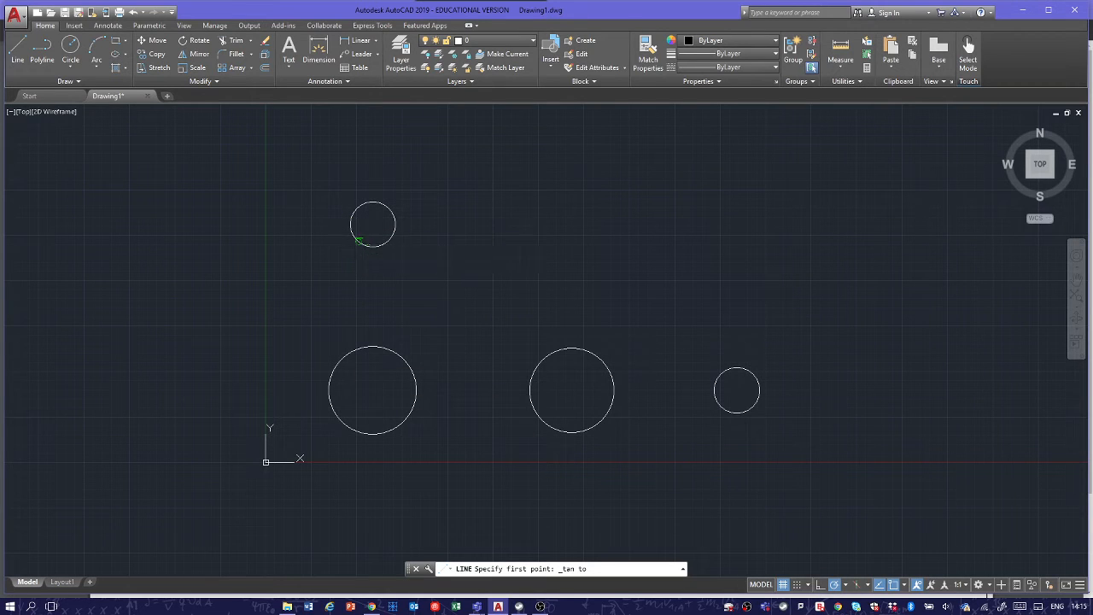
left_click(366, 245)
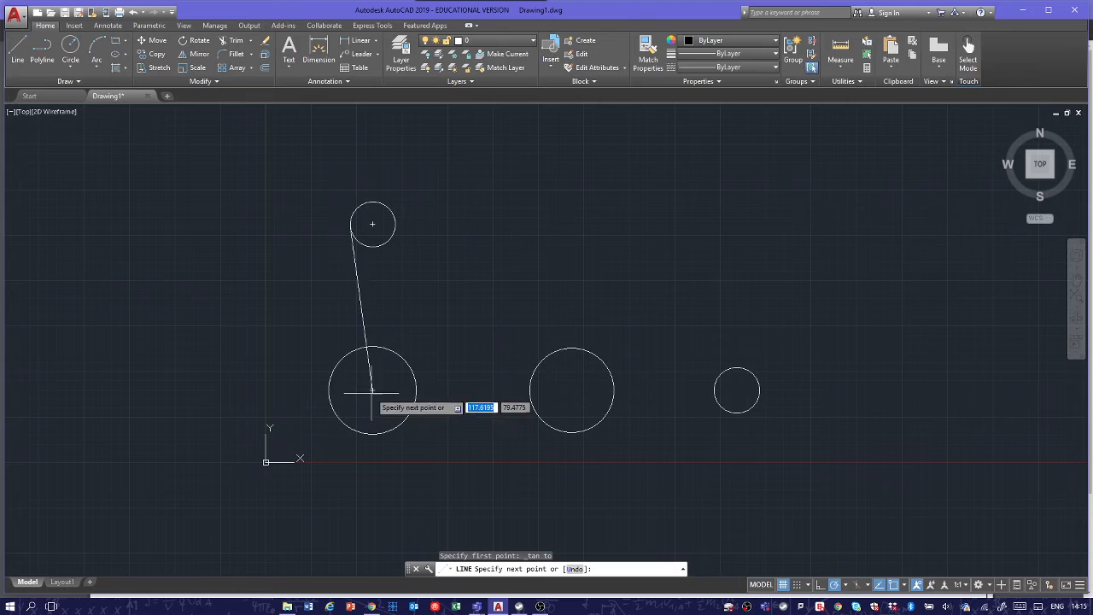
right_click(287, 324, "shift")
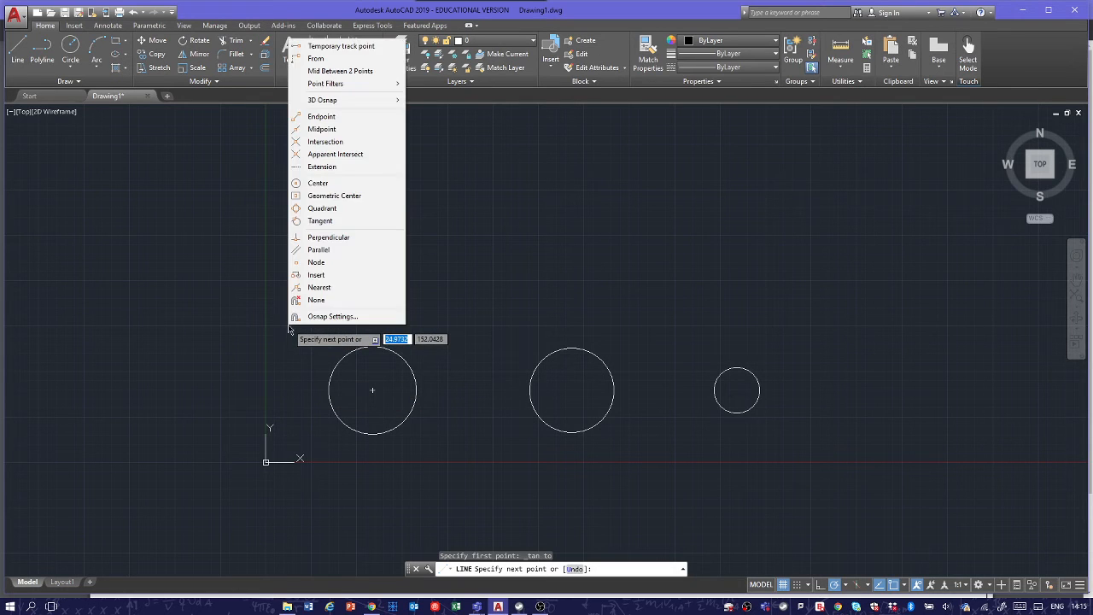
left_click(349, 221)
left_click(319, 390)
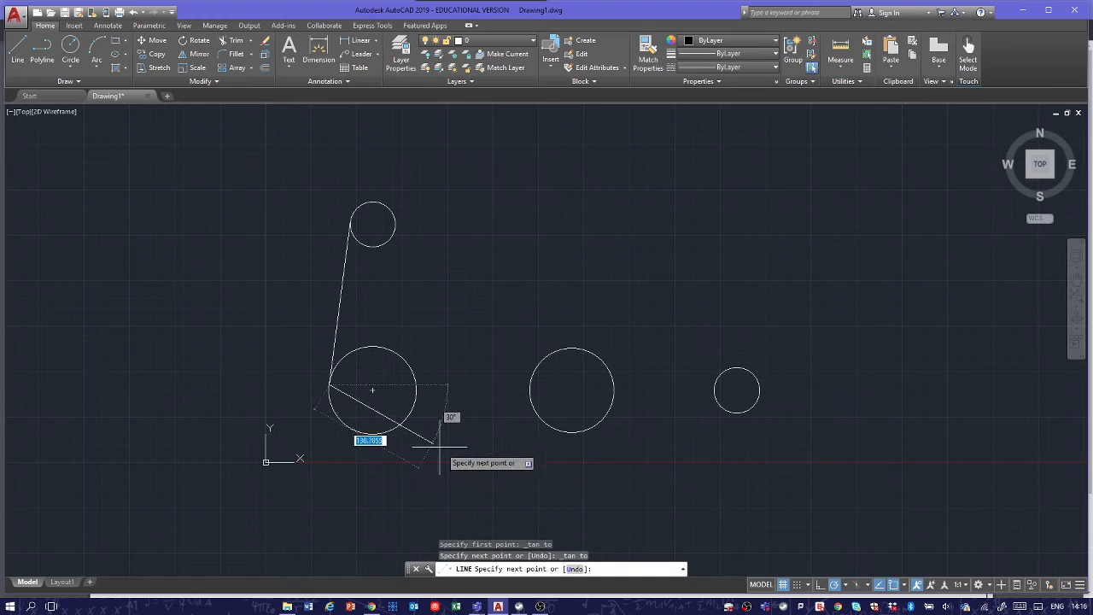
key("Escape")
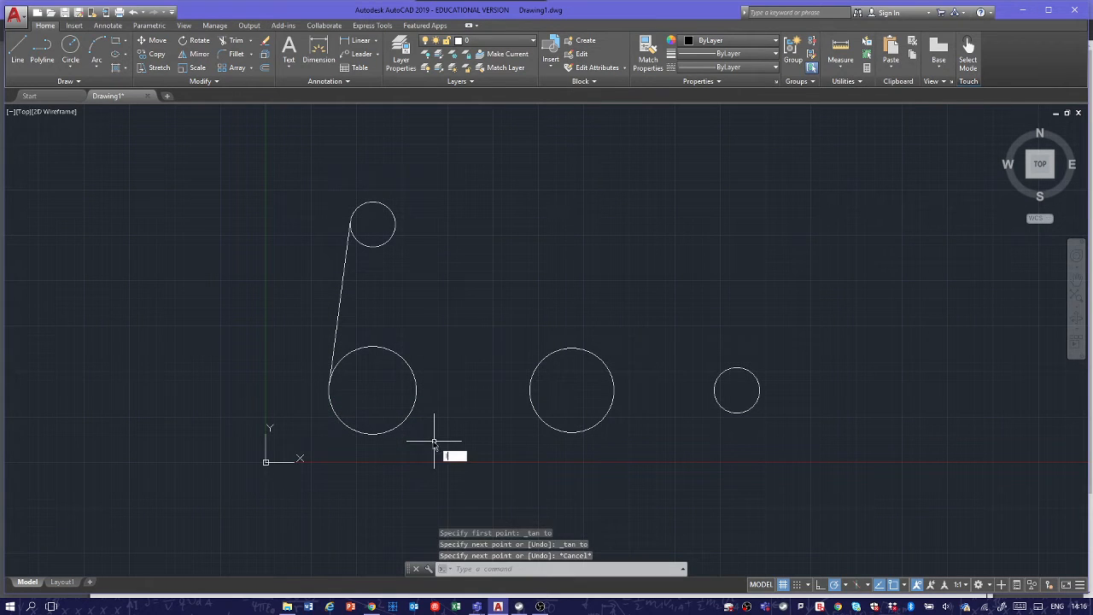
Step: Draw a line tangent to the undersides of the two large circles
key("space")
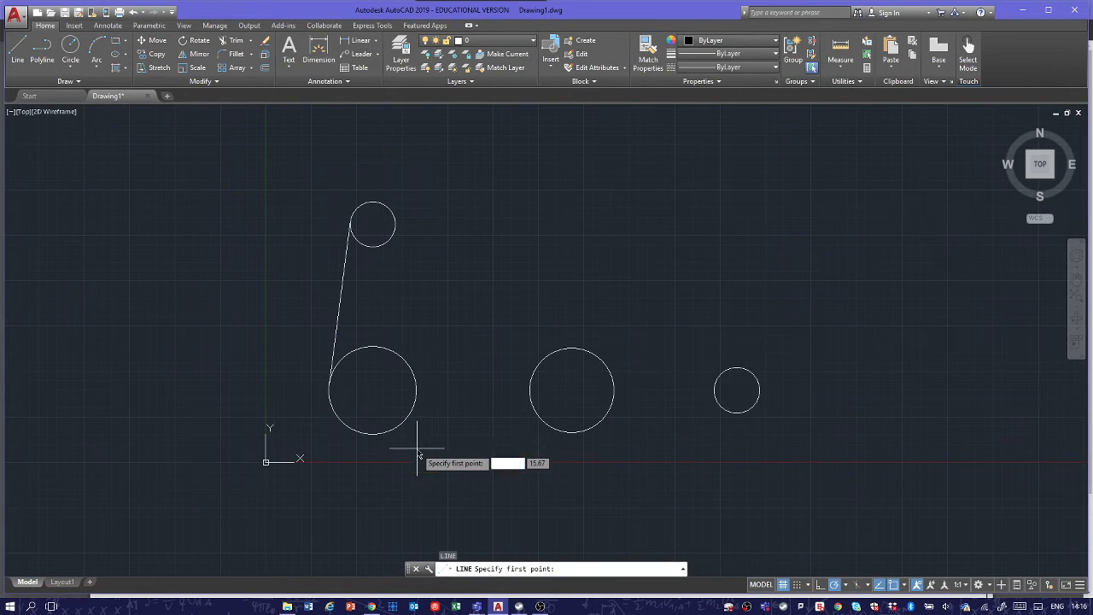
type("tan")
key("space")
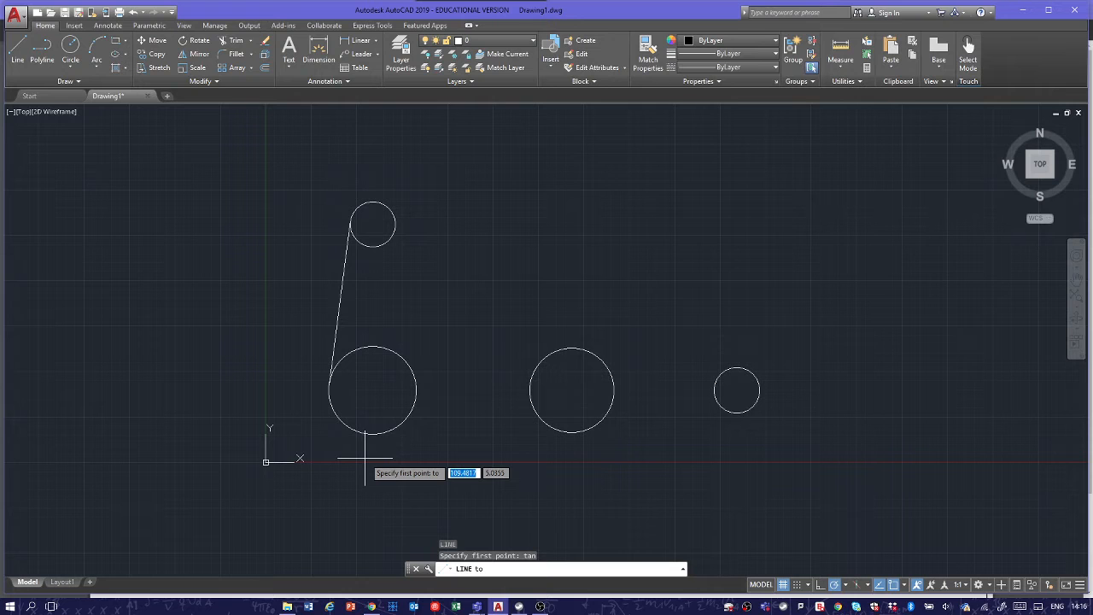
left_click(371, 438)
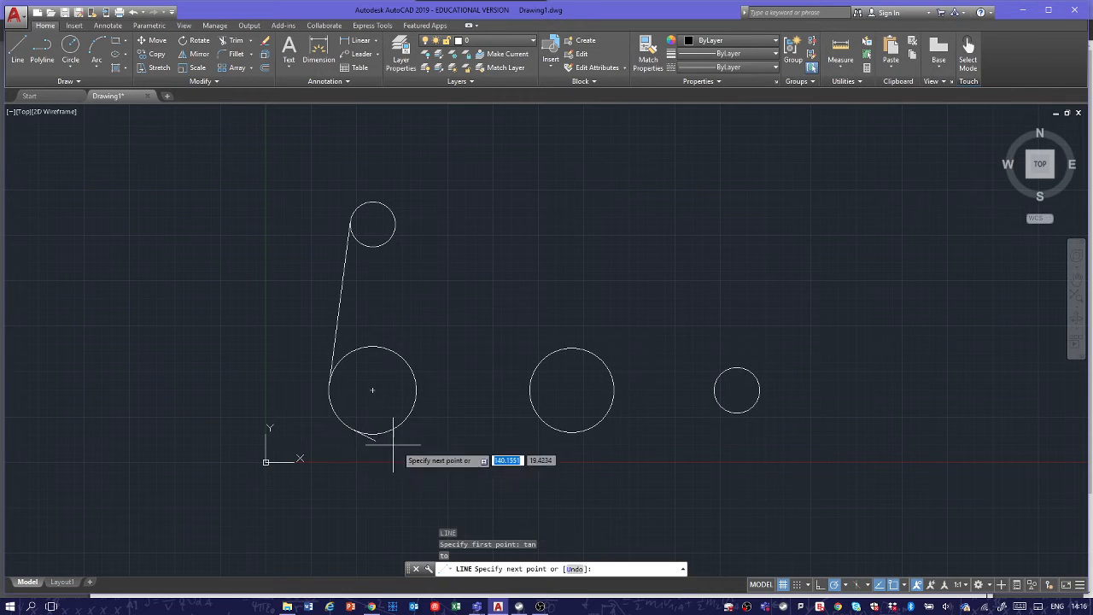
type("tan")
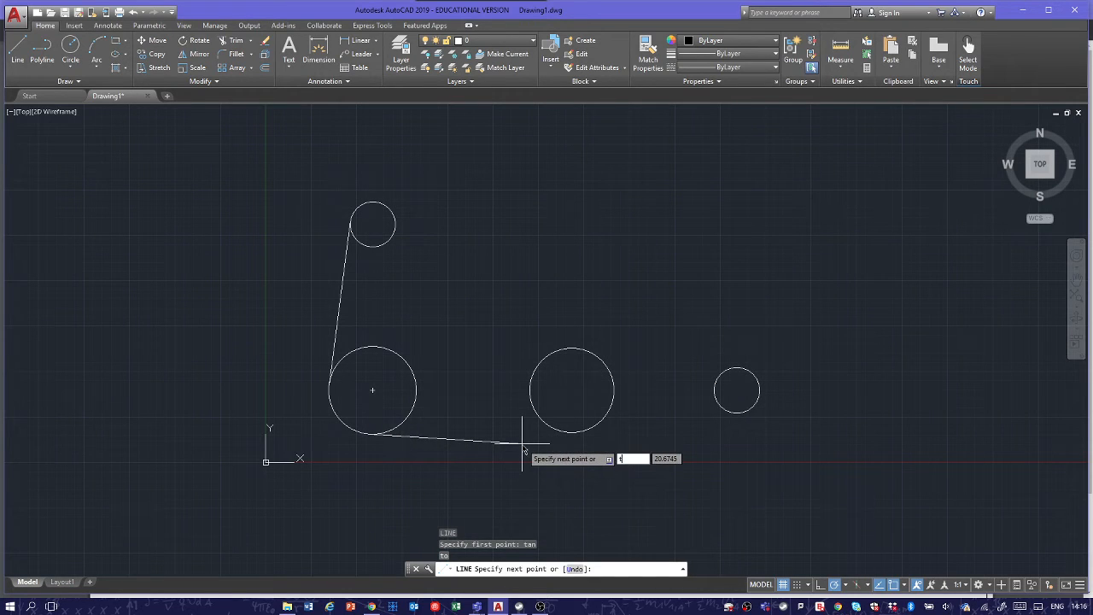
key("Return")
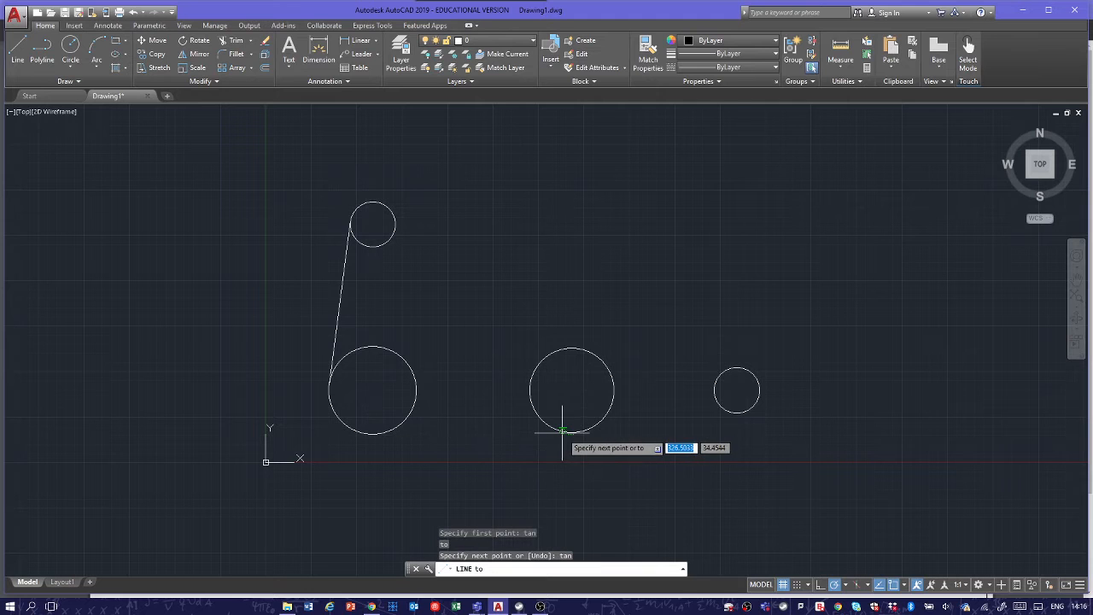
left_click(559, 435)
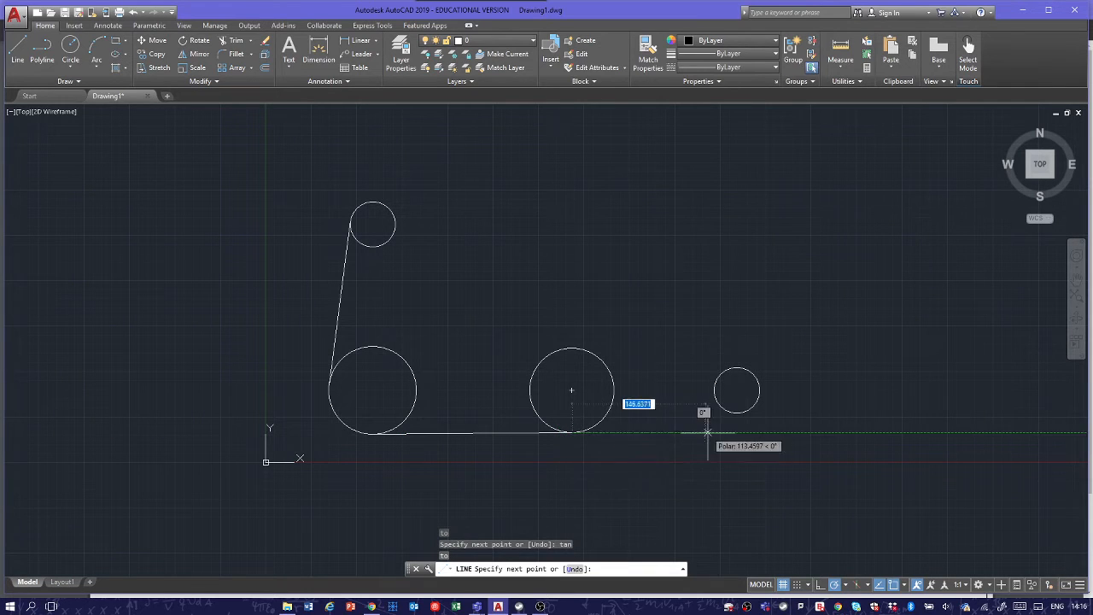
key("Escape")
key("Escape")
key("Escape")
Step: Draw a line tangent to the undersides of the middle large circle and the small circle on the right
key("Return")
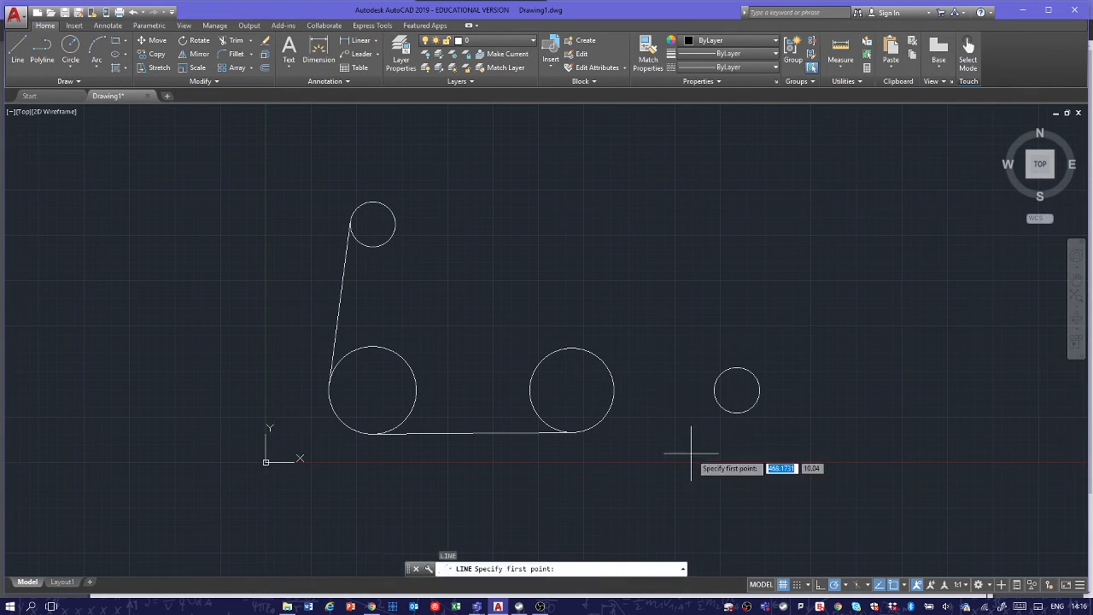
type("tan")
key("Return")
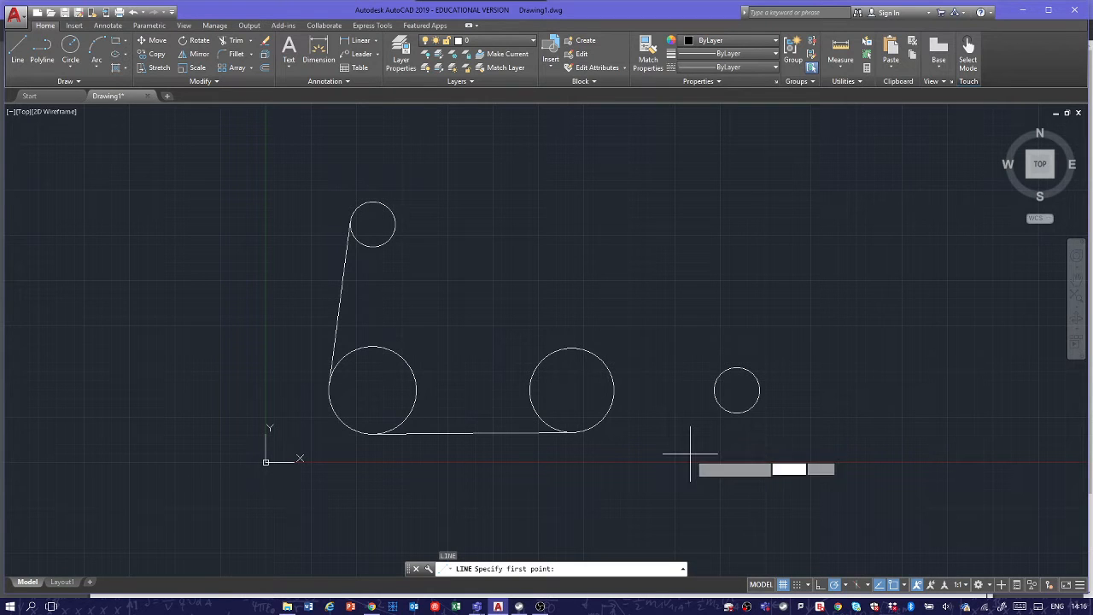
left_click(595, 423)
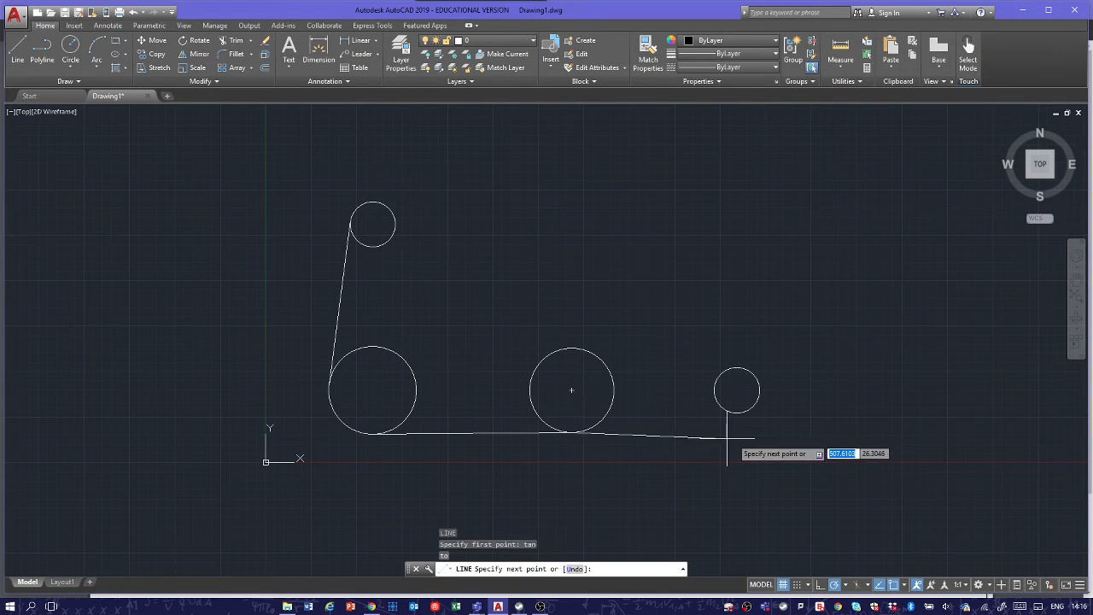
type("t")
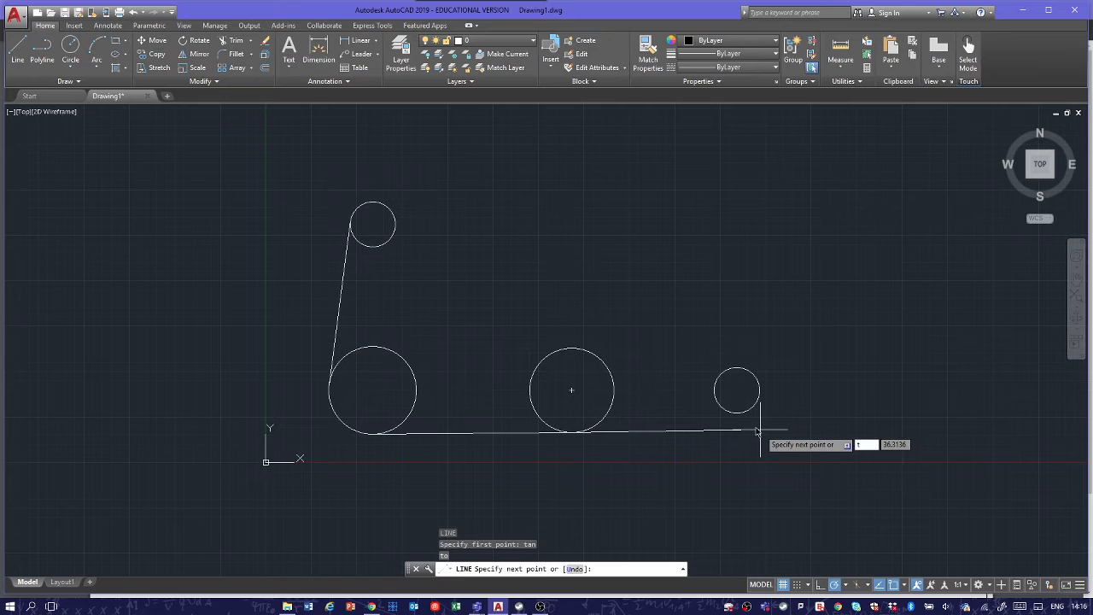
key("Return")
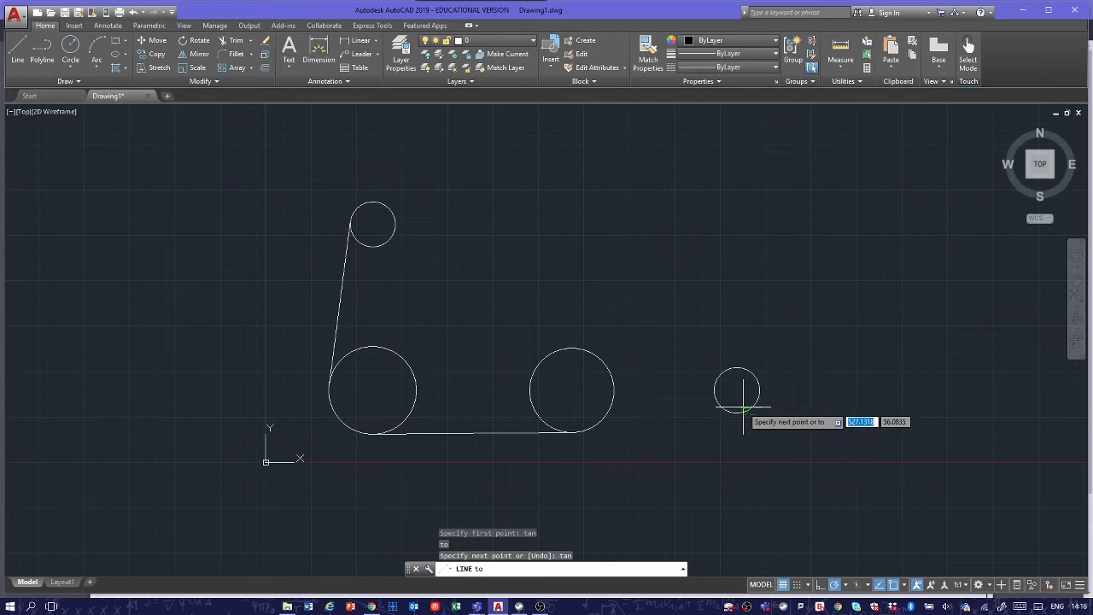
left_click(742, 408)
key("Escape")
key("Escape")
key("Escape")
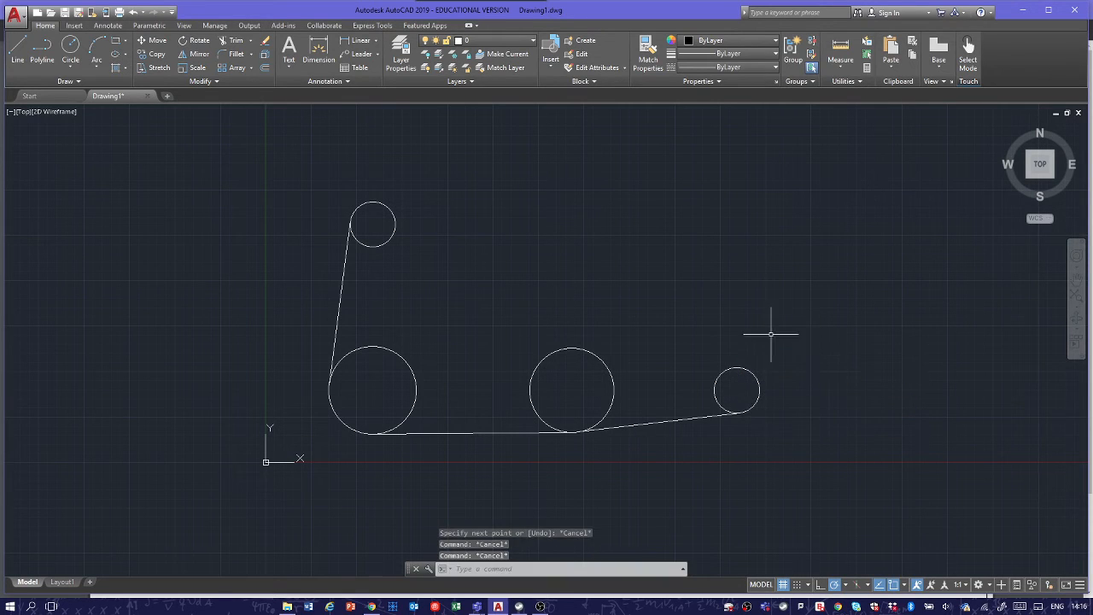
Step: Draw a line tangent to the tops of the small circle on the right and the middle large circle
type("l")
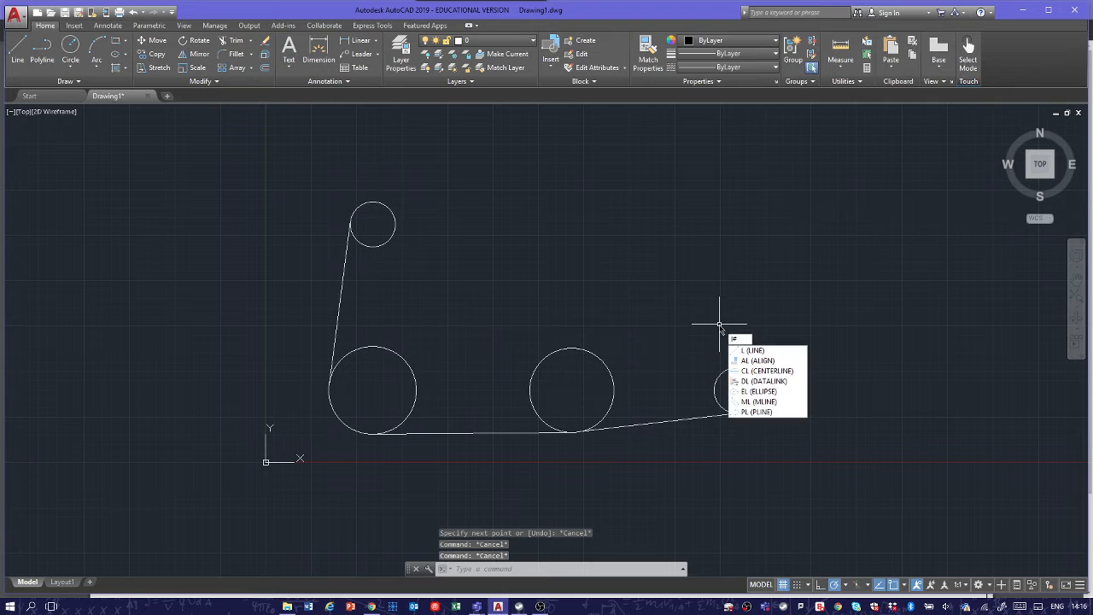
key("Return")
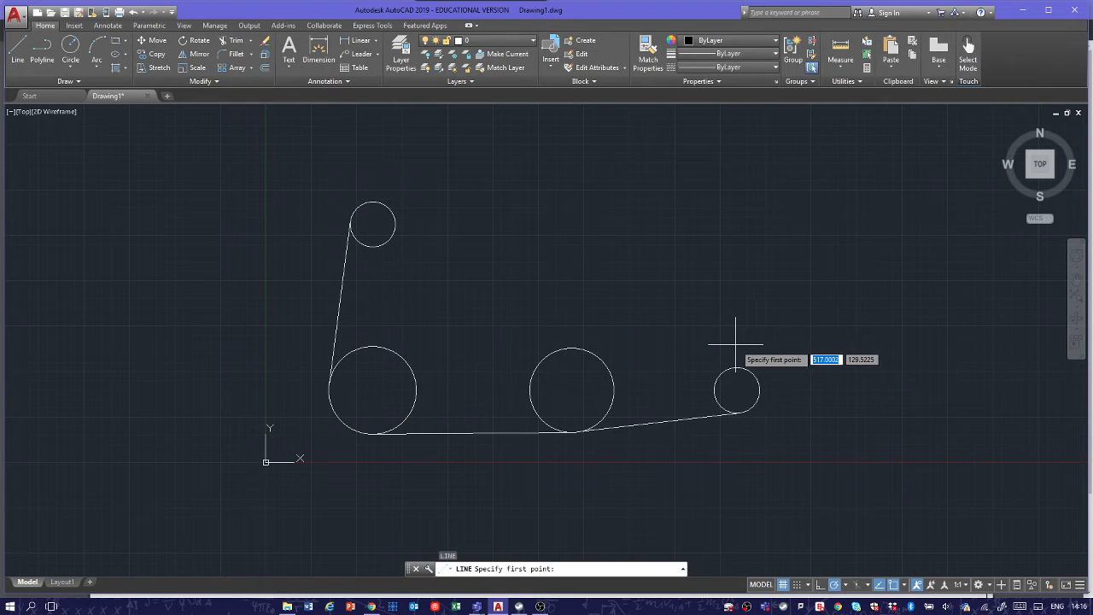
right_click(732, 347, "shift")
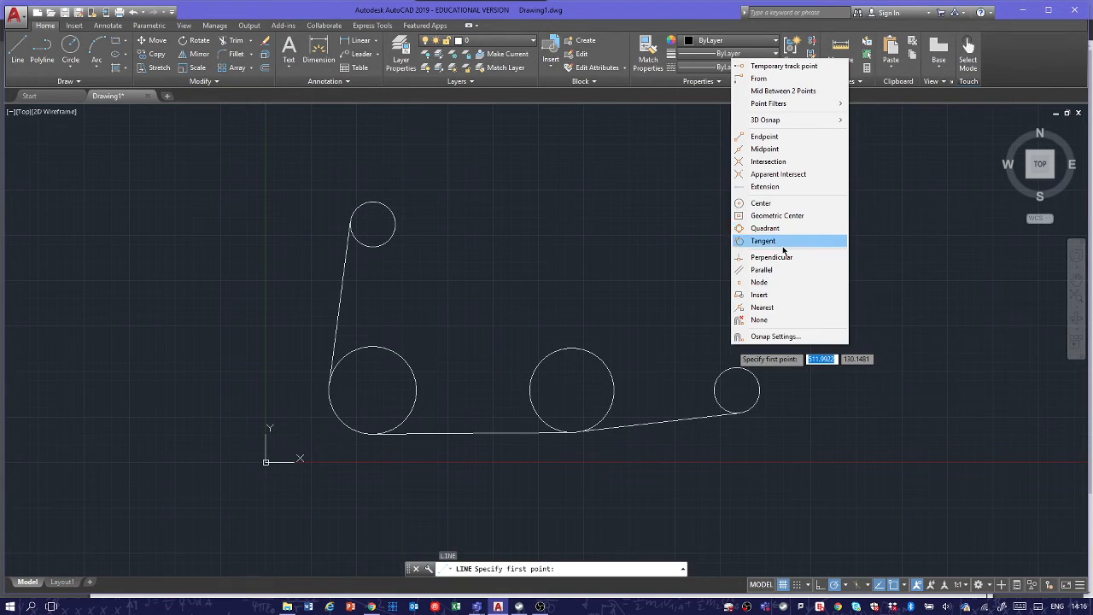
left_click(766, 242)
left_click(725, 374)
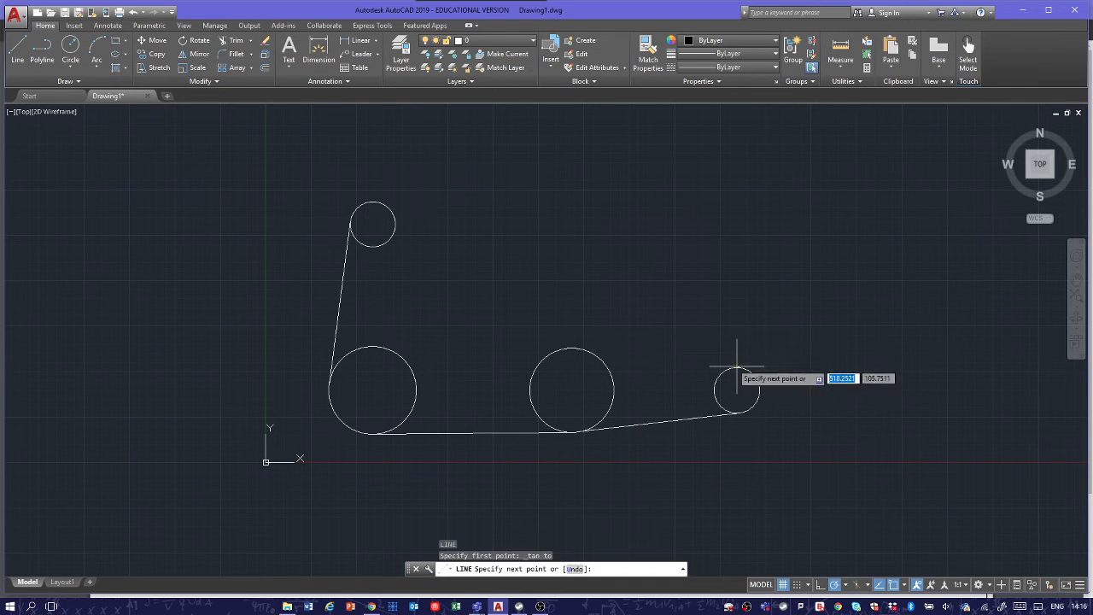
right_click(619, 339, "shift")
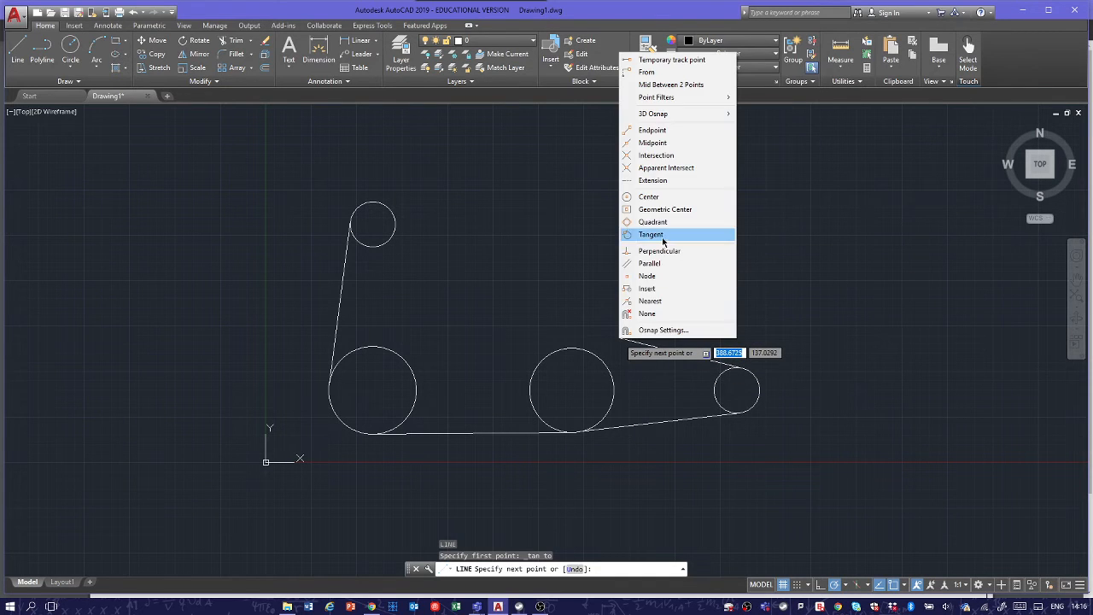
left_click(657, 239)
left_click(577, 348)
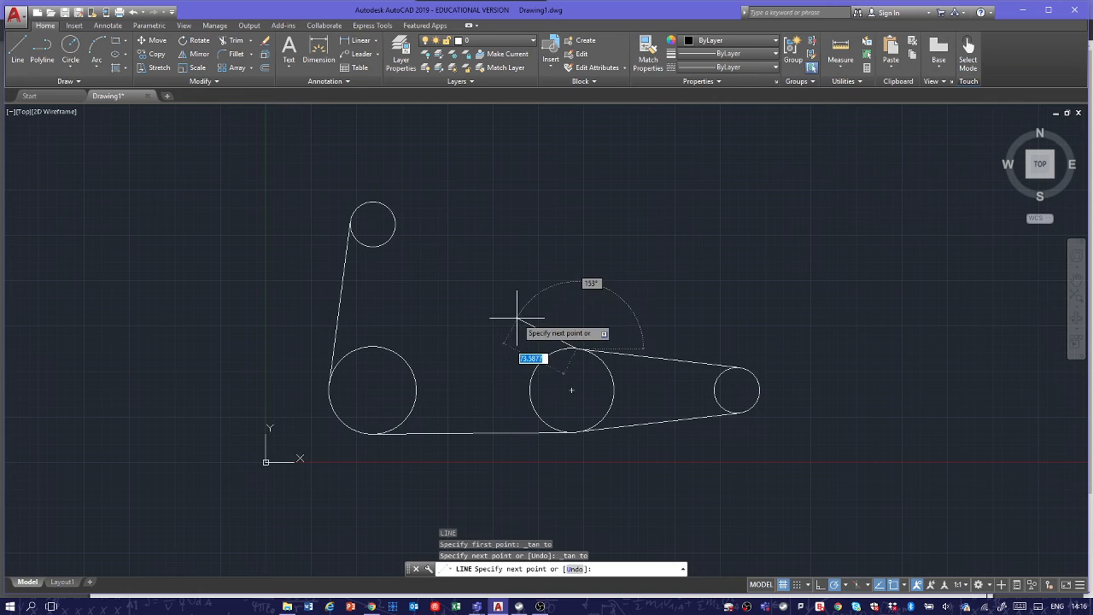
key("Escape")
Step: Draw a line tangent to the tops of the middle large circle and the left large circle
key("Return")
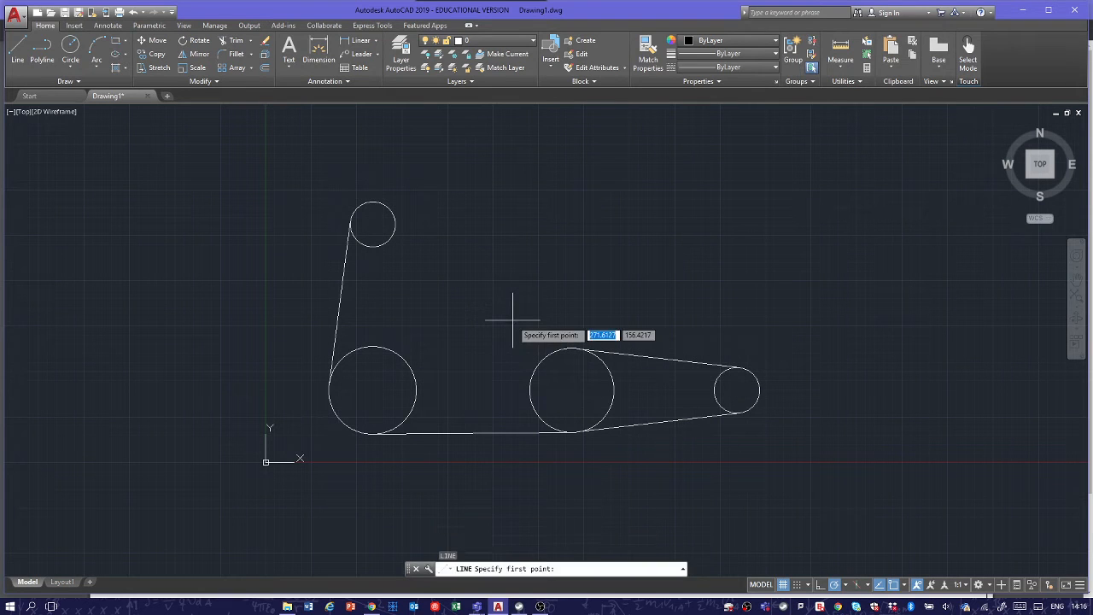
right_click(512, 321, "shift")
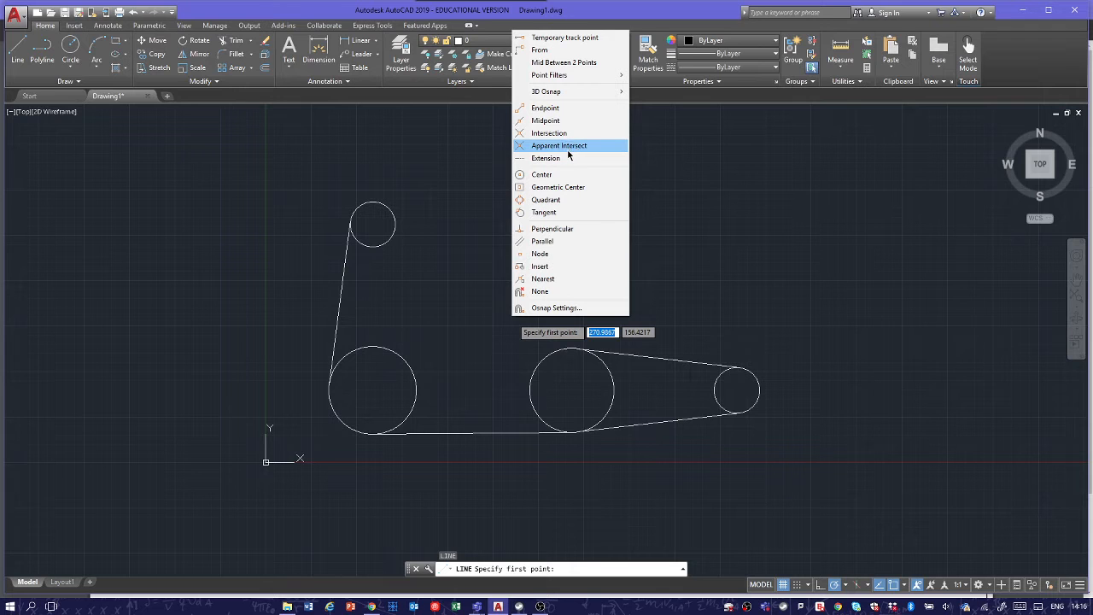
left_click(543, 212)
left_click(537, 349)
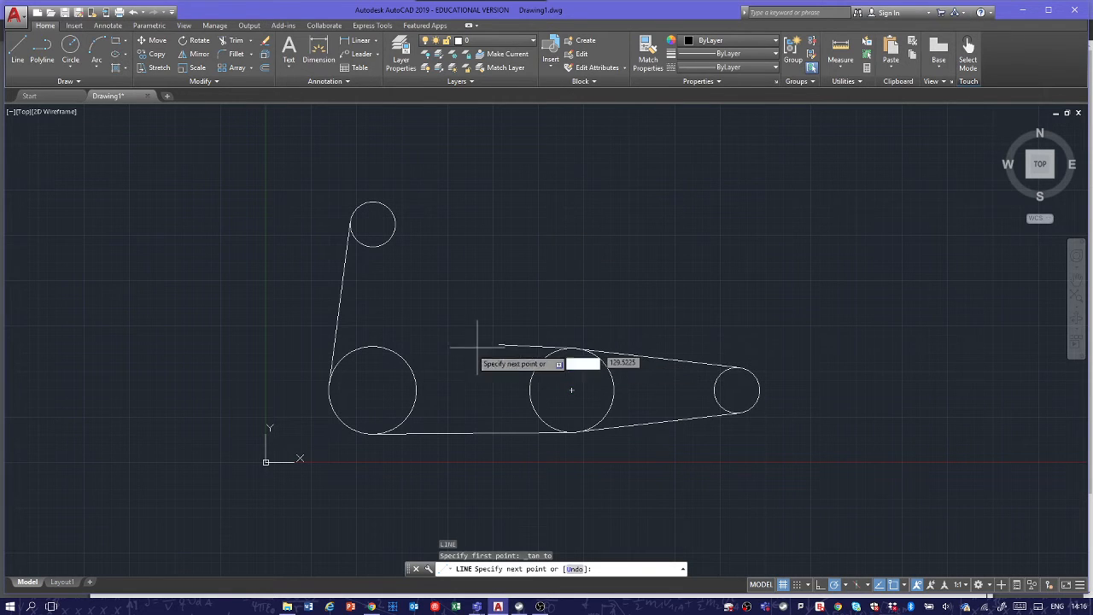
right_click(419, 329, "shift")
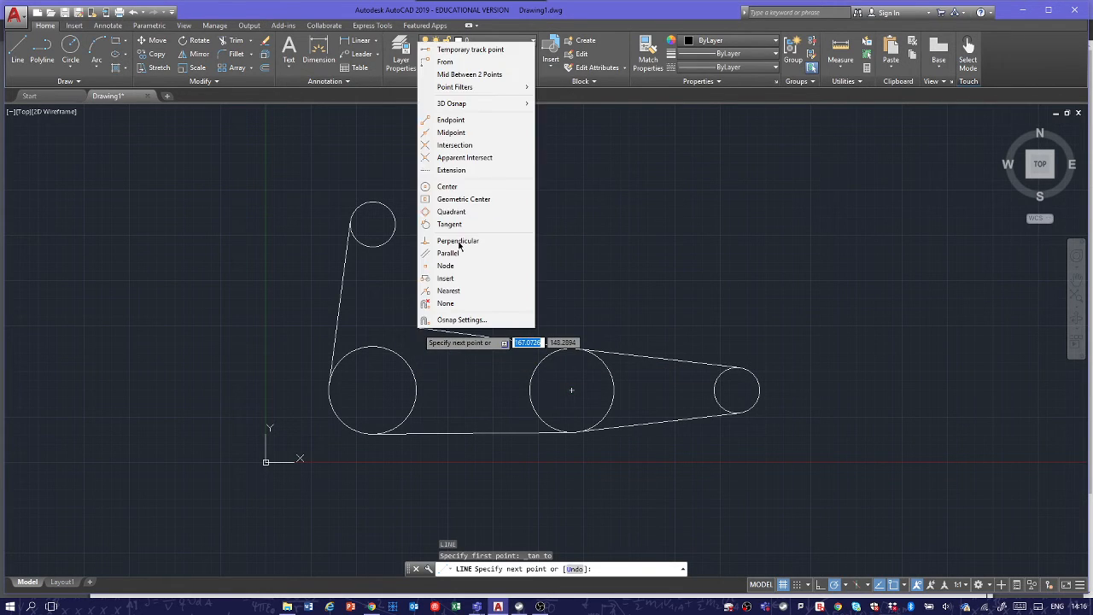
left_click(444, 224)
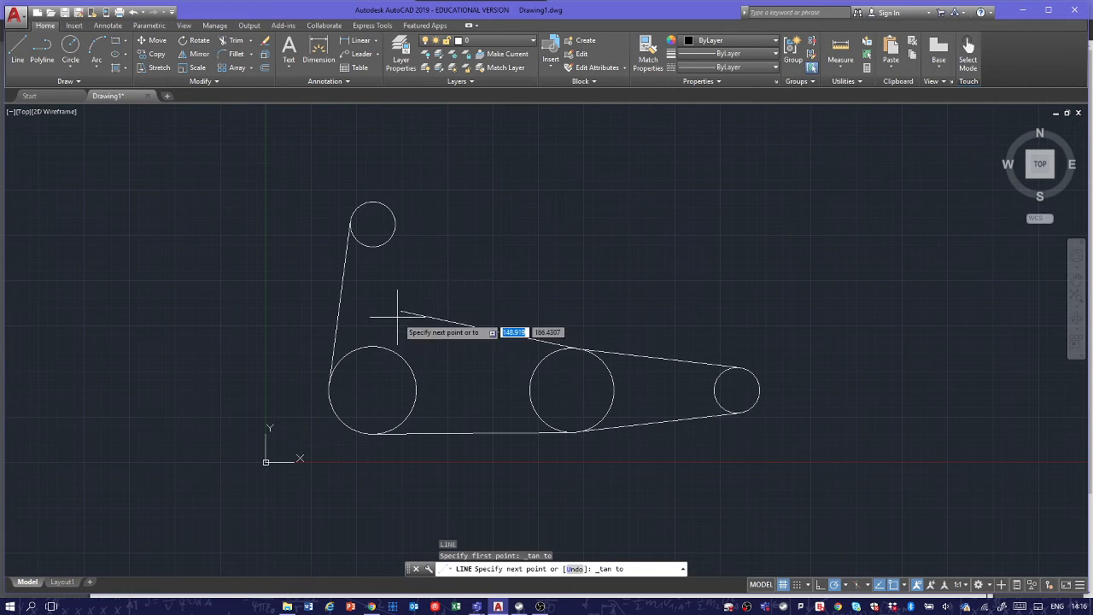
left_click(379, 346)
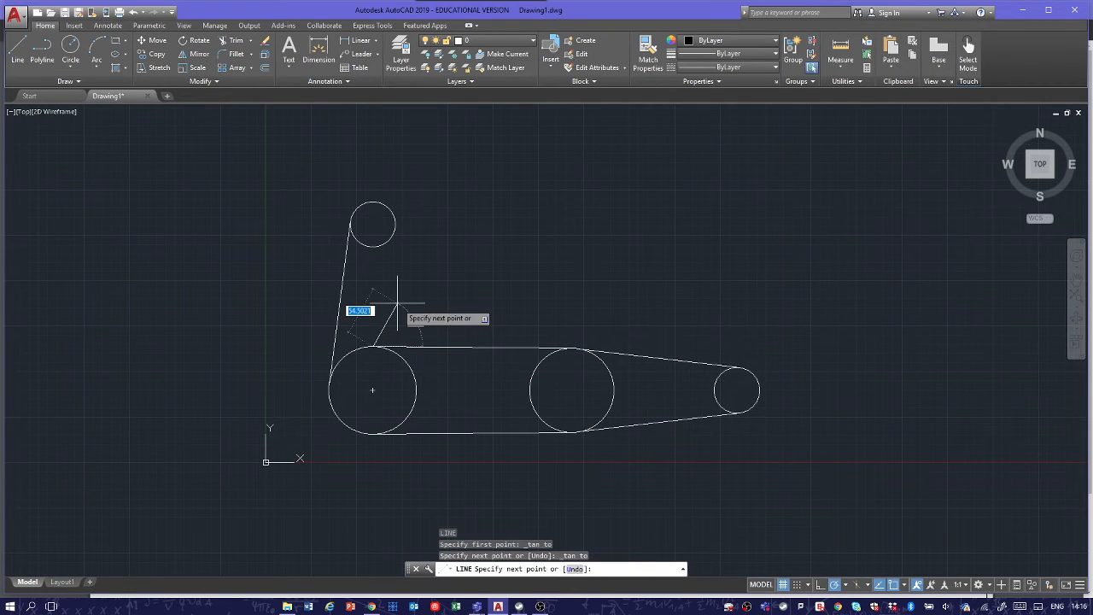
key("Escape")
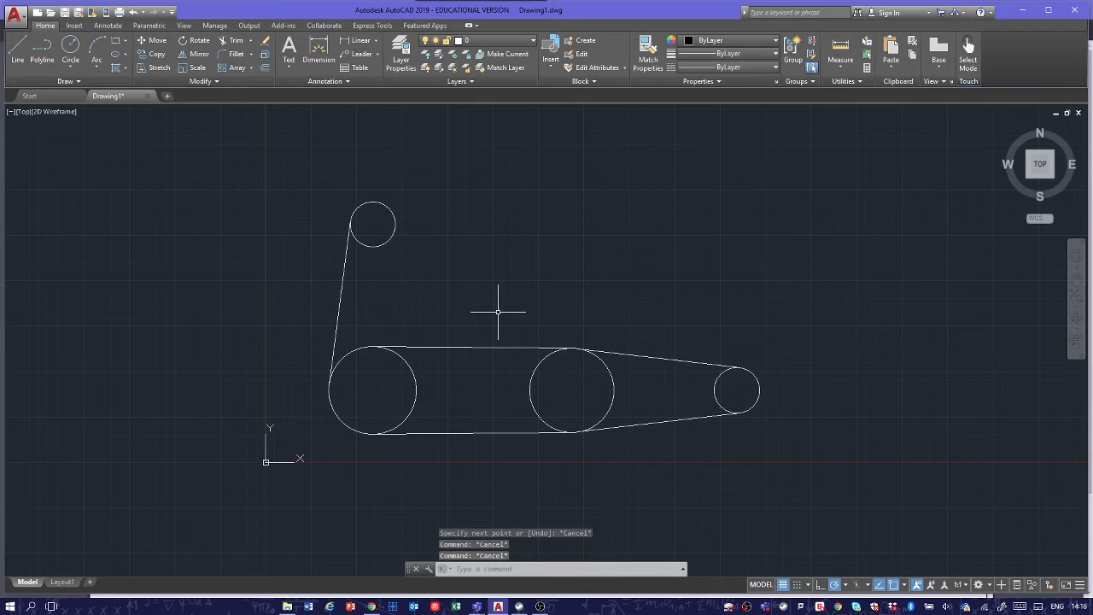
Step: Erase the line joining the tops of the two large circles
left_click(500, 310)
left_click(459, 384)
key("Delete")
Step: Redraw the tangent line across the tops of the two large circles, starting from the middle one
type("l")
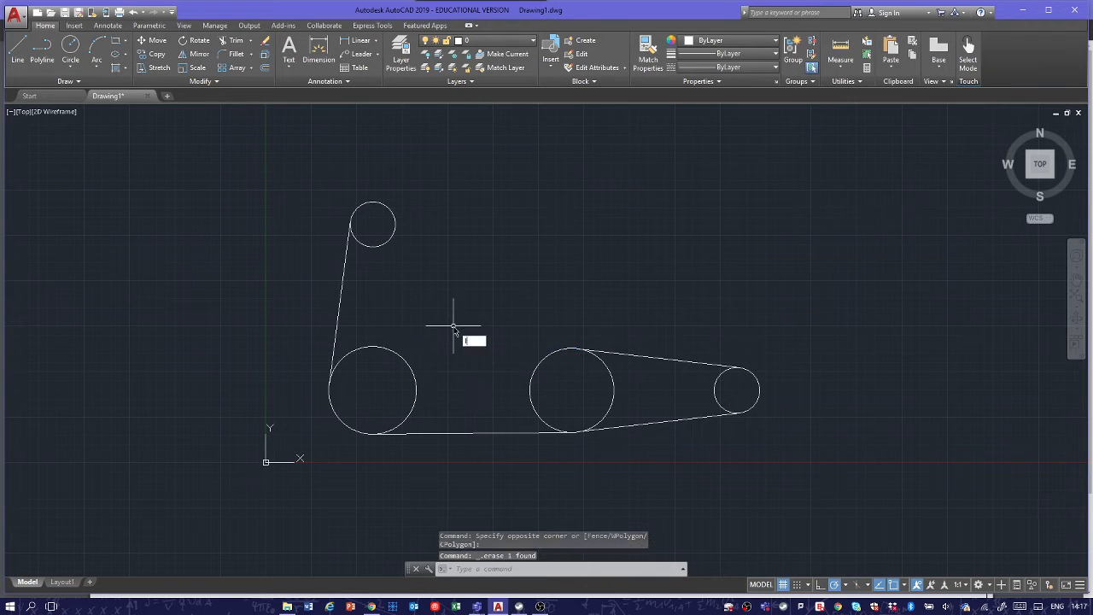
key("Return")
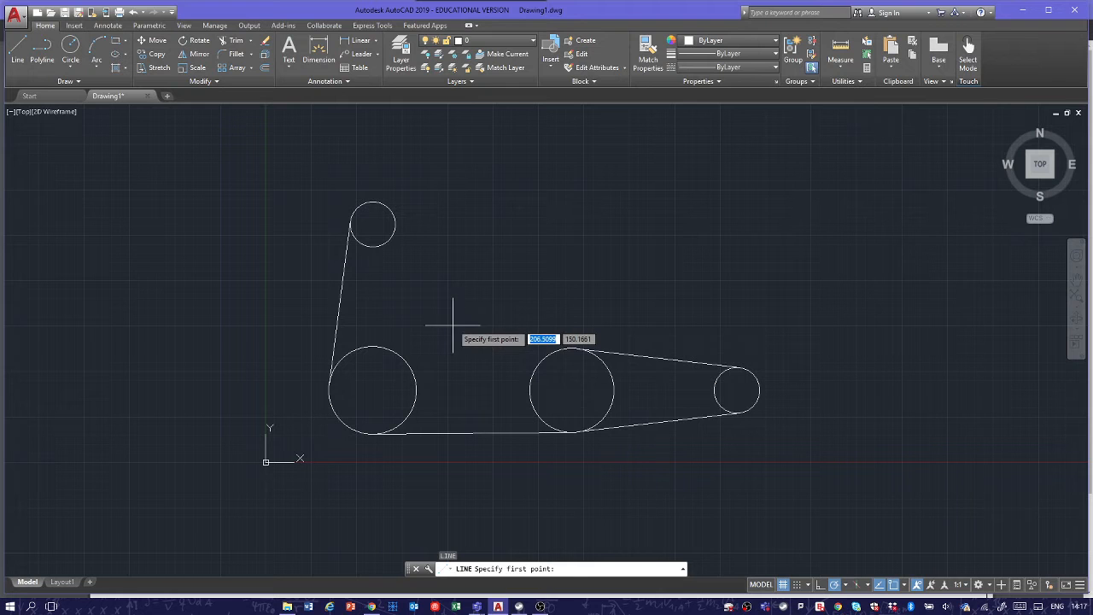
right_click(450, 318, "shift")
left_click(495, 217)
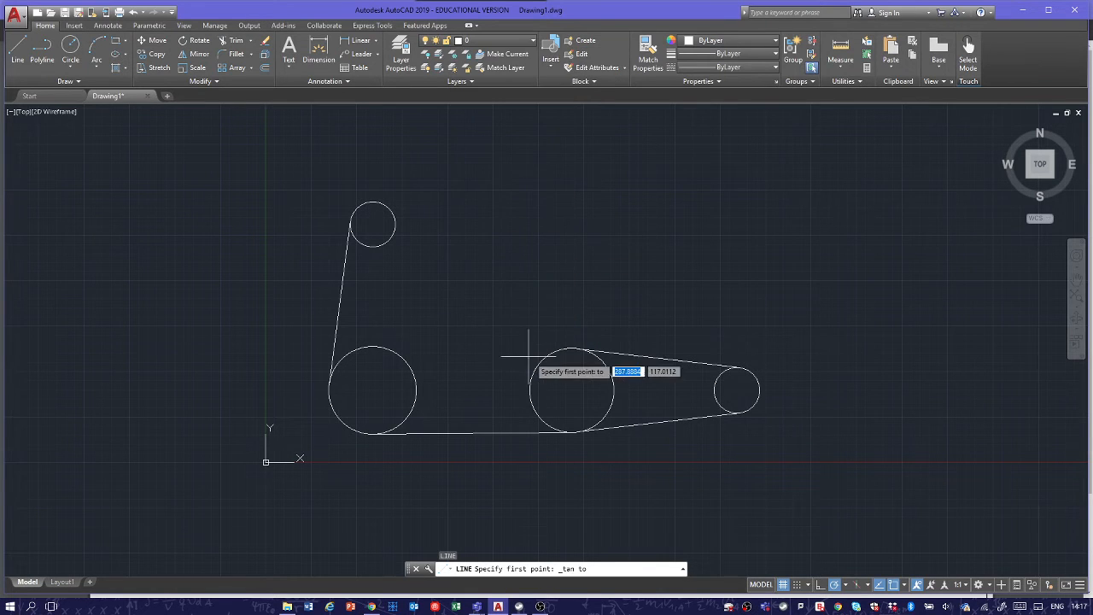
left_click(532, 370)
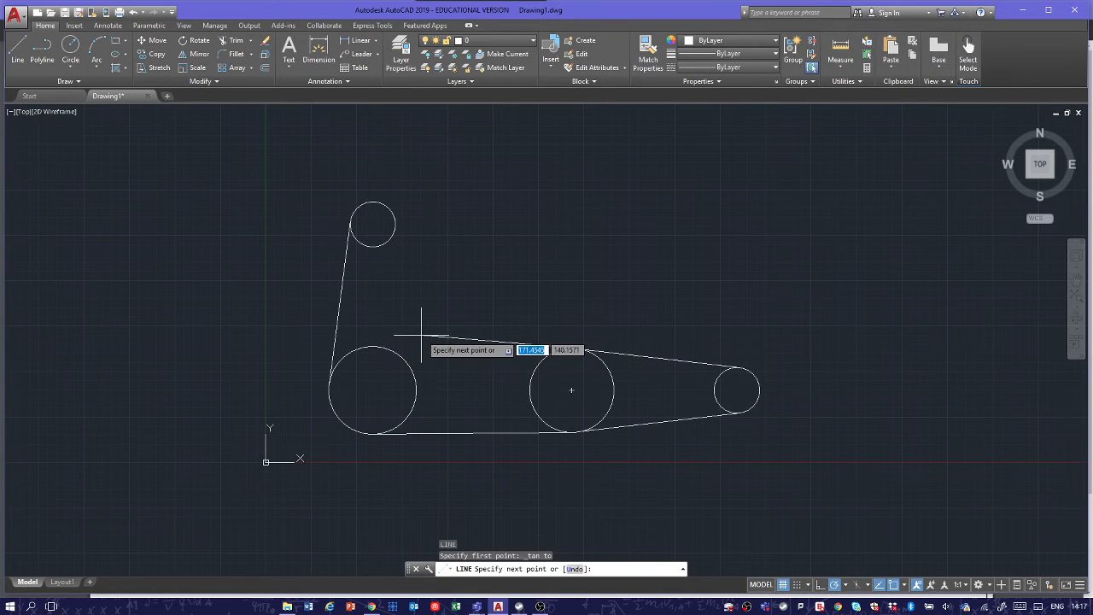
right_click(421, 336, "shift")
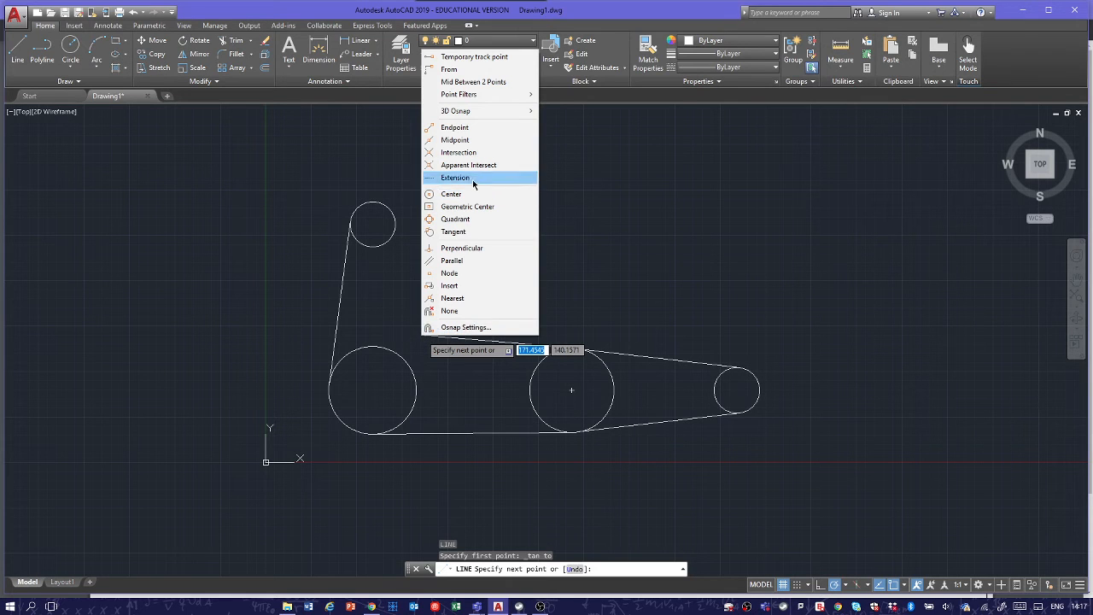
left_click(483, 238)
left_click(384, 344)
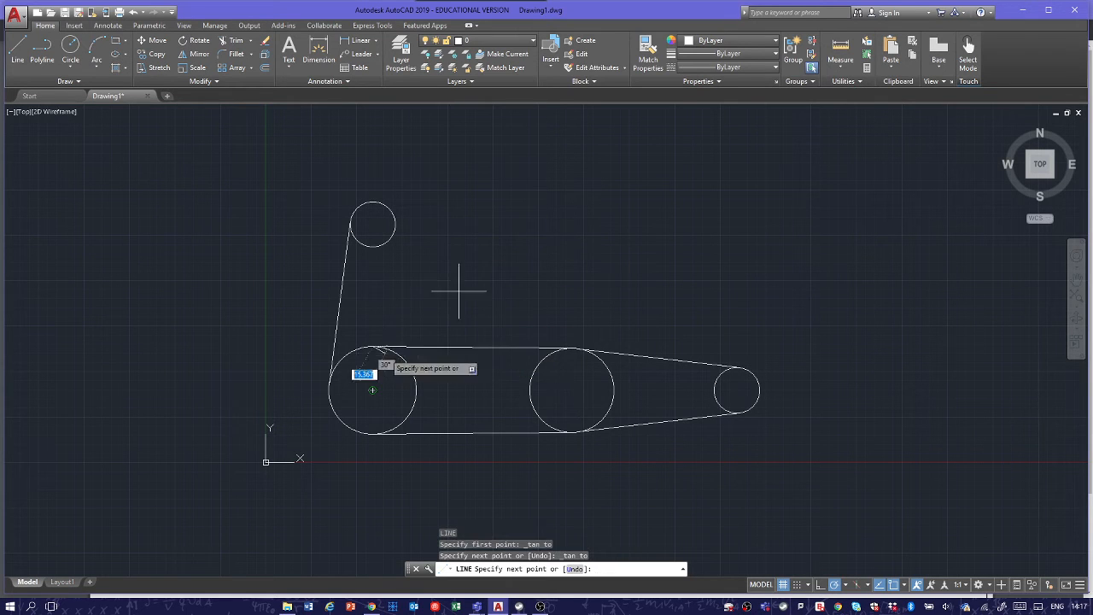
key("Escape")
key("Escape")
key("Escape")
Step: Draw a line tangent to the right sides of the left large circle and the small circle above it
type("l")
key("Return")
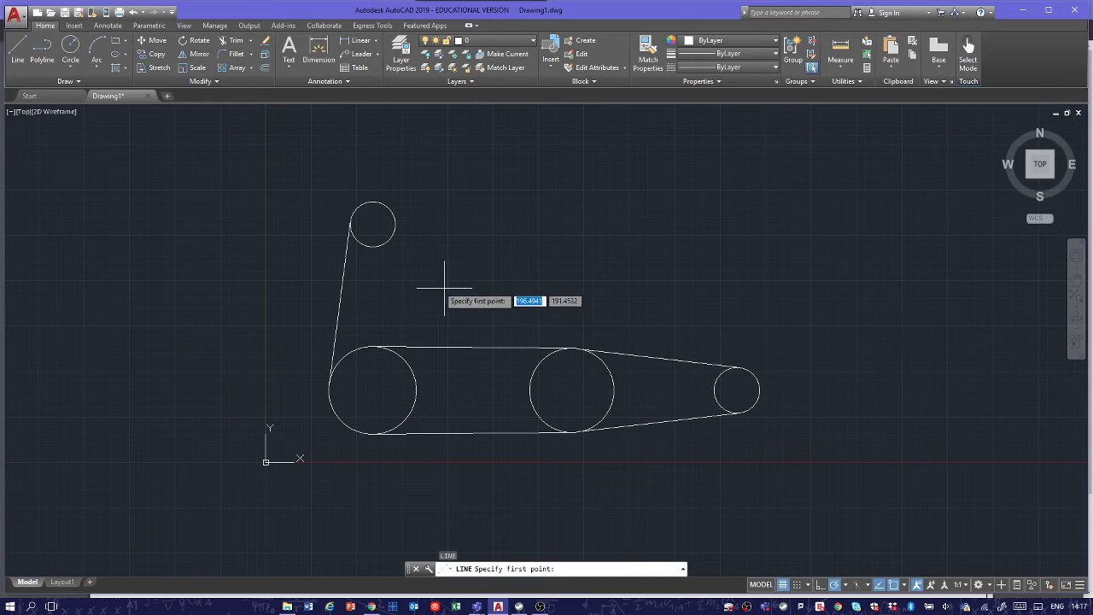
right_click(428, 282, "shift")
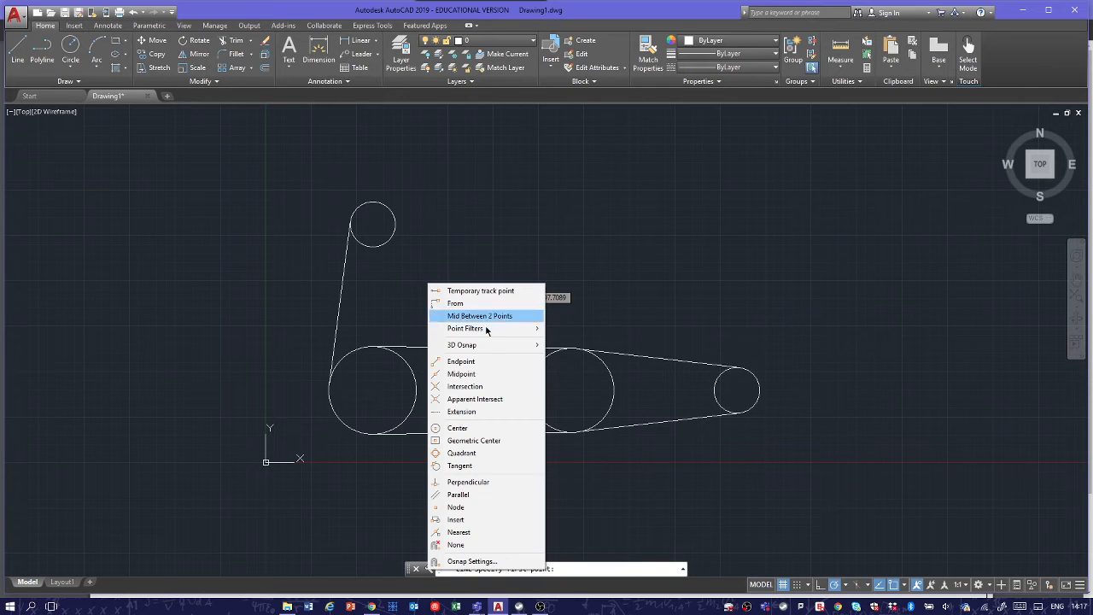
left_click(460, 466)
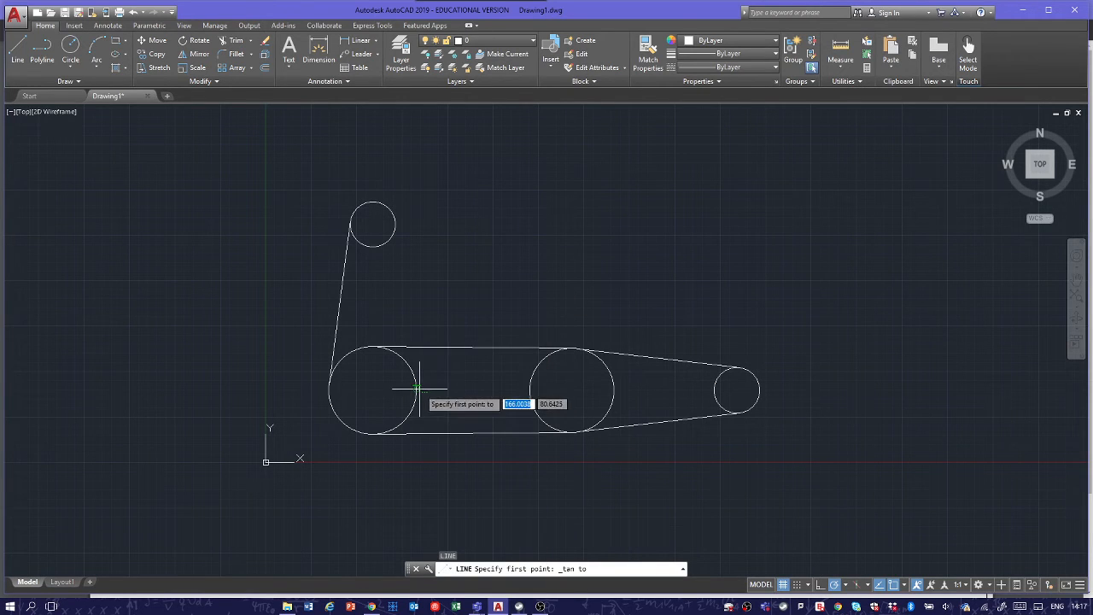
left_click(418, 389)
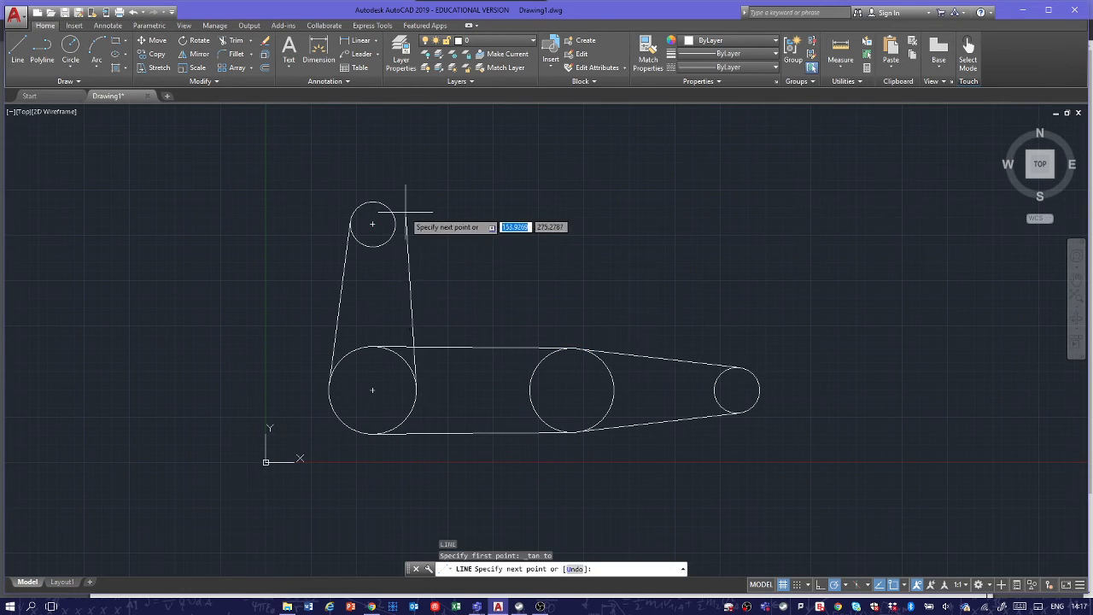
right_click(442, 261, "shift")
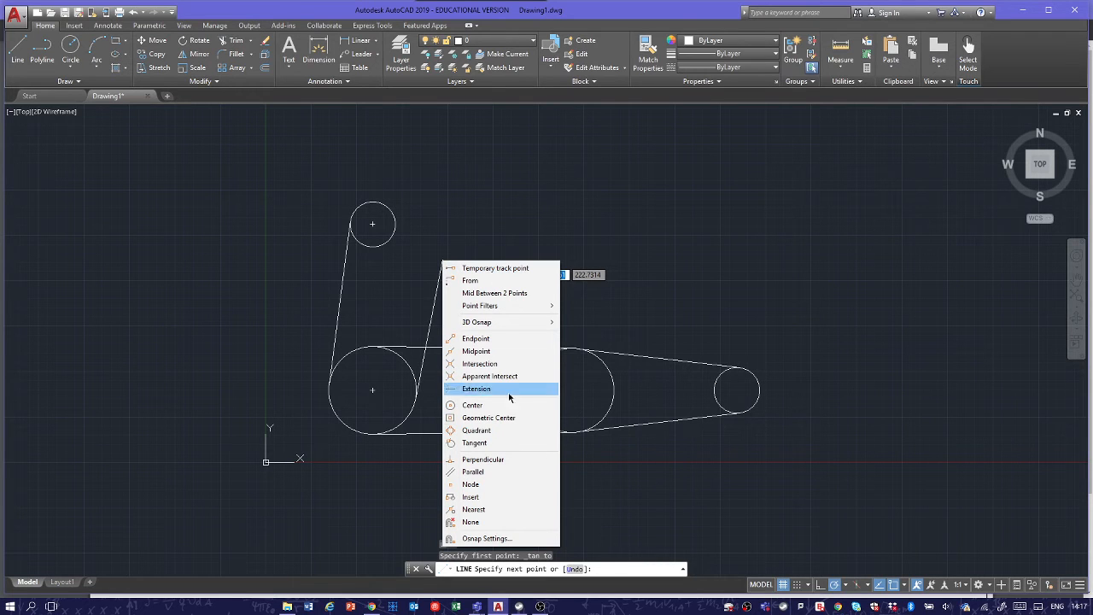
left_click(510, 443)
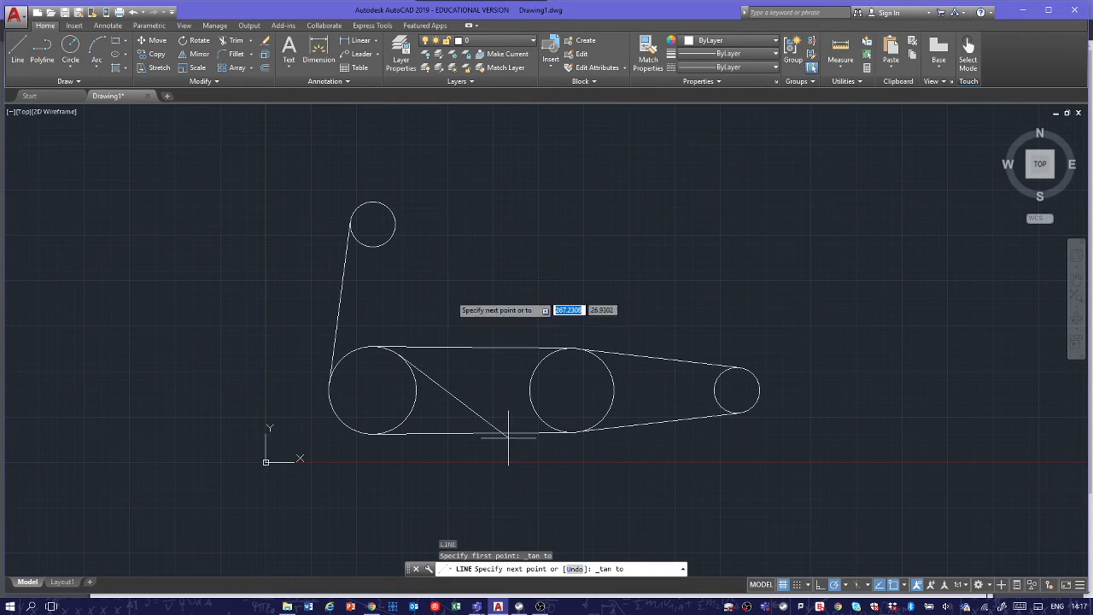
left_click(386, 224)
key("Escape")
key("Escape")
key("Escape")
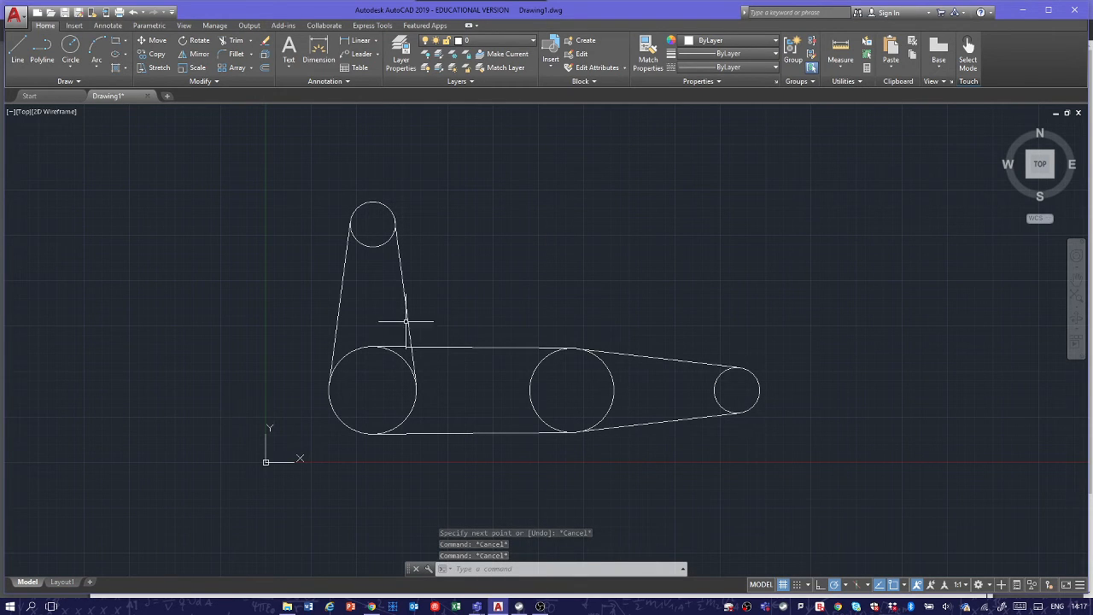
Step: Switch to the browser and examine the inner corner arc and its radius on the Main Arm reference drawing
key("alt+Tab")
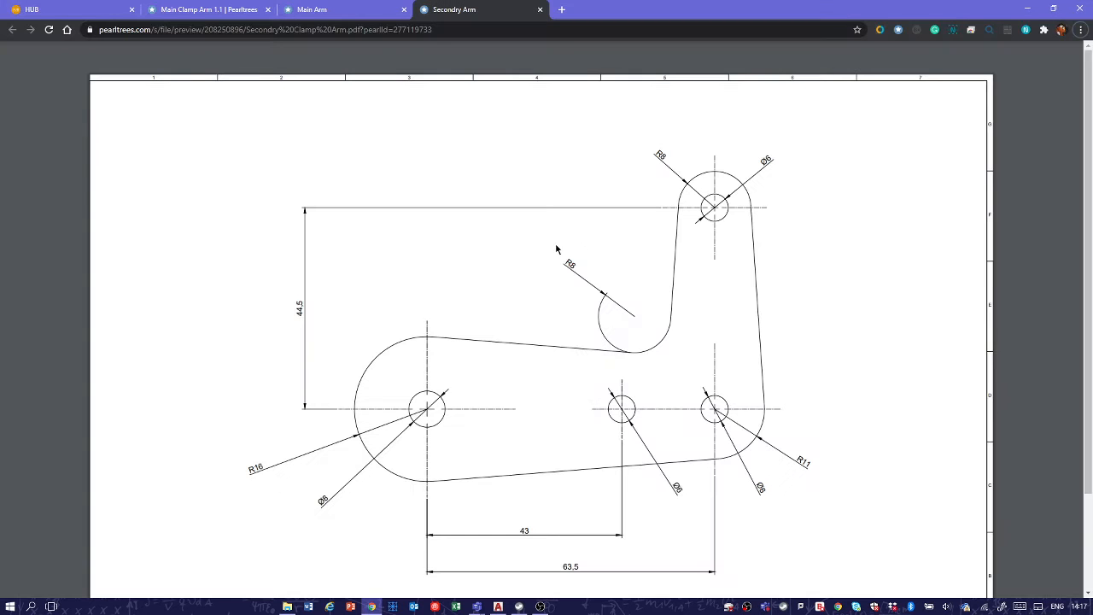
key("alt+Tab")
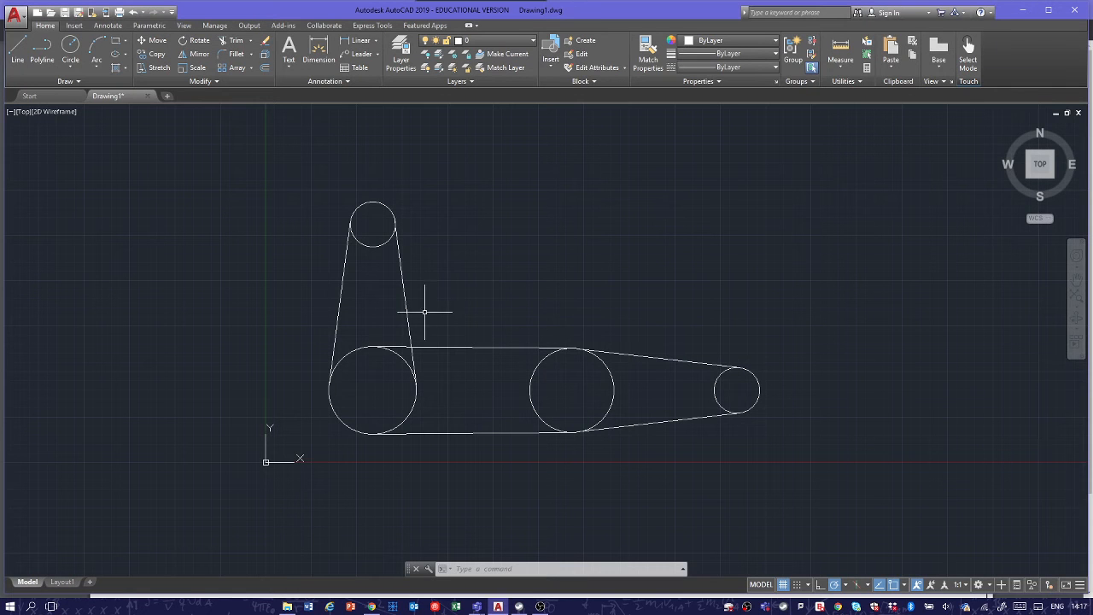
key("alt+Tab")
scroll(380, 237, "up", 3, "ctrl")
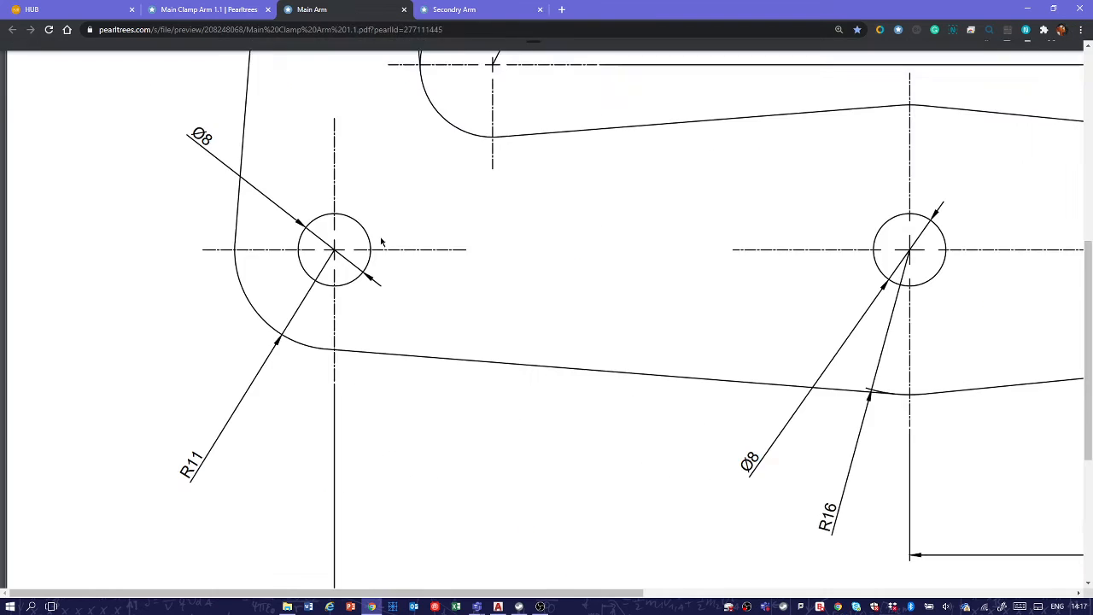
scroll(580, 260, "down", 1)
scroll(575, 273, "up", 4)
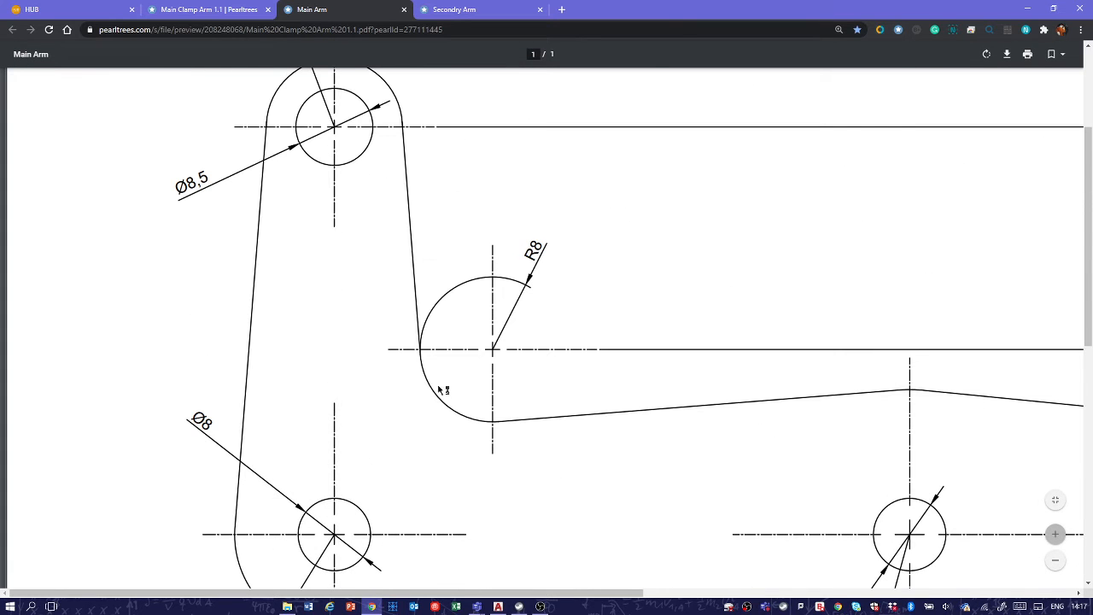
Step: Switch back to AutoCAD and fillet the inner corner between the upright arm's right line and the upper horizontal line with radius 8
key("alt+Tab")
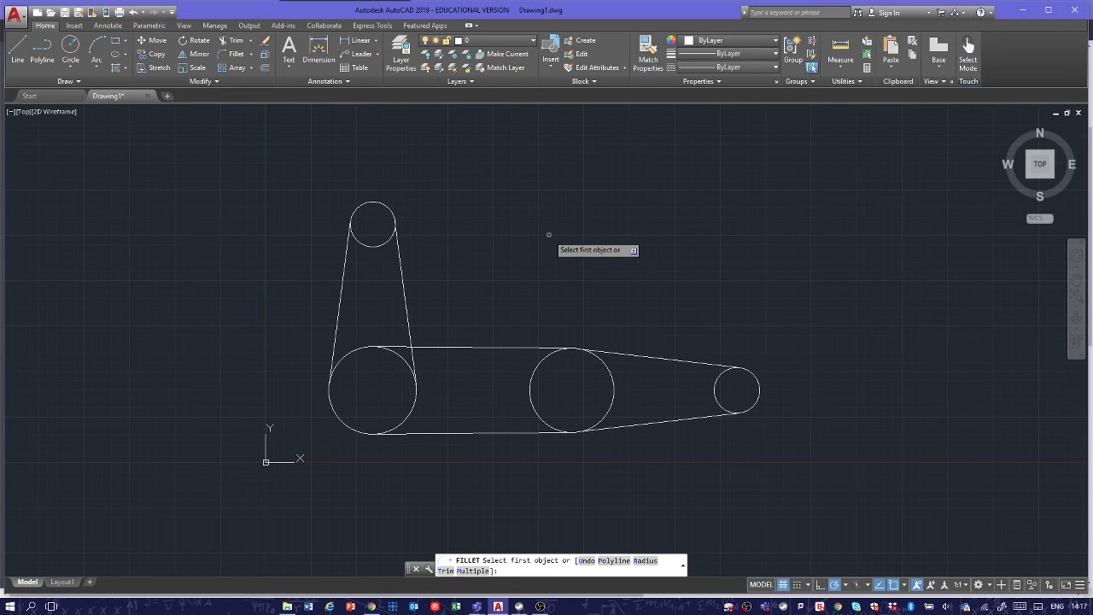
key("Down")
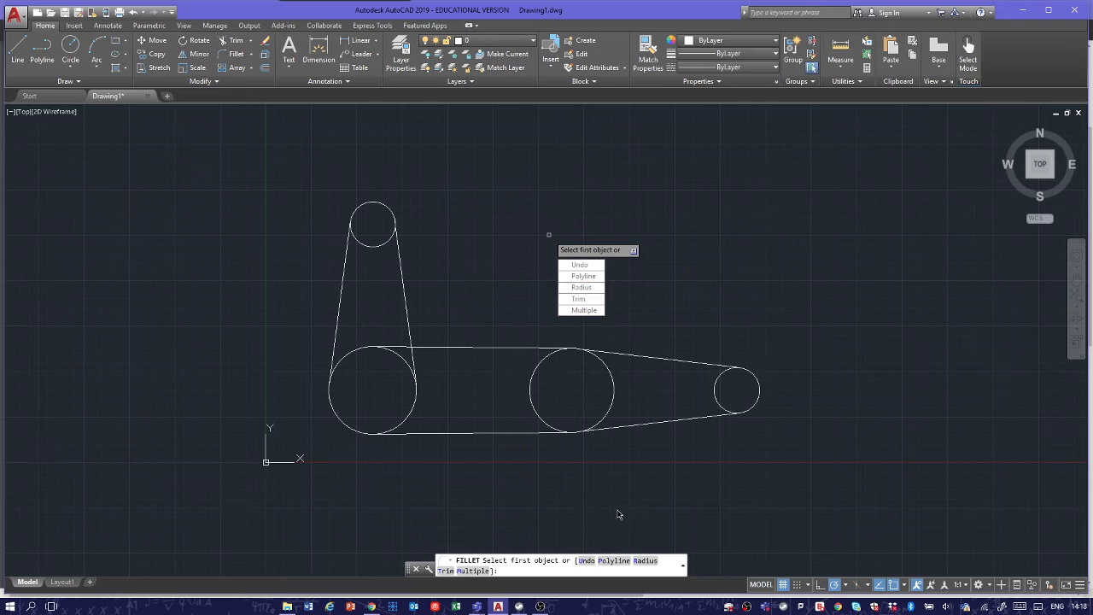
left_click(581, 287)
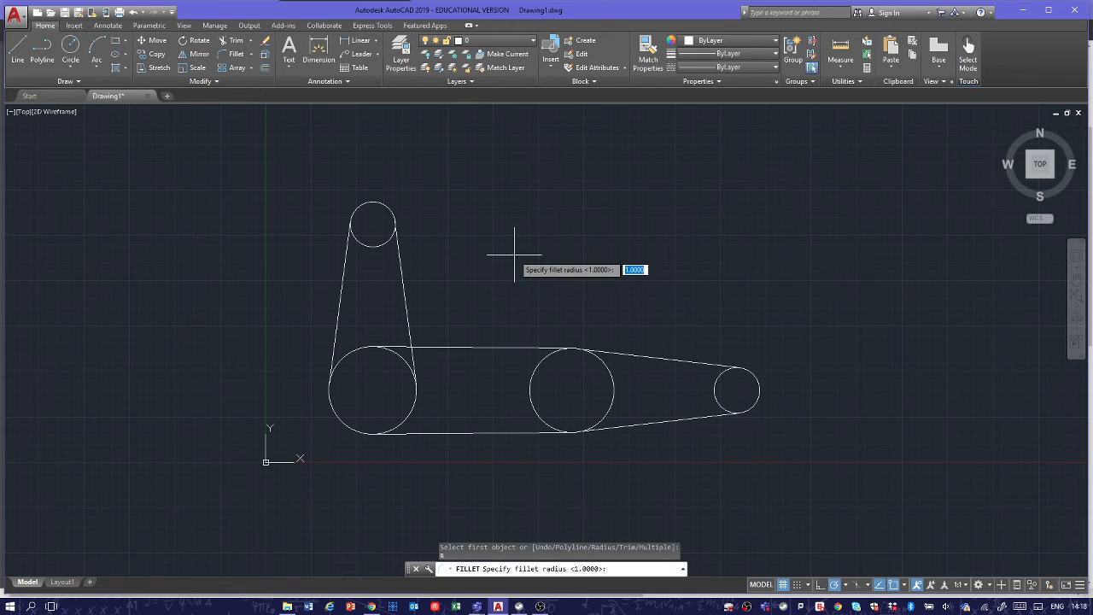
type("8")
key("Return")
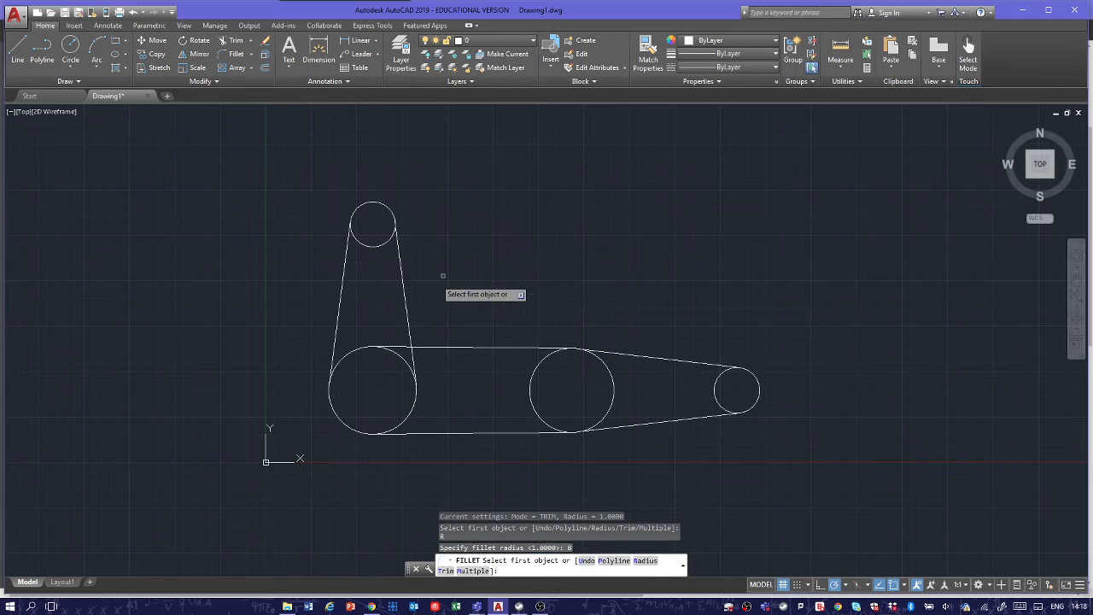
left_click(406, 302)
left_click(444, 346)
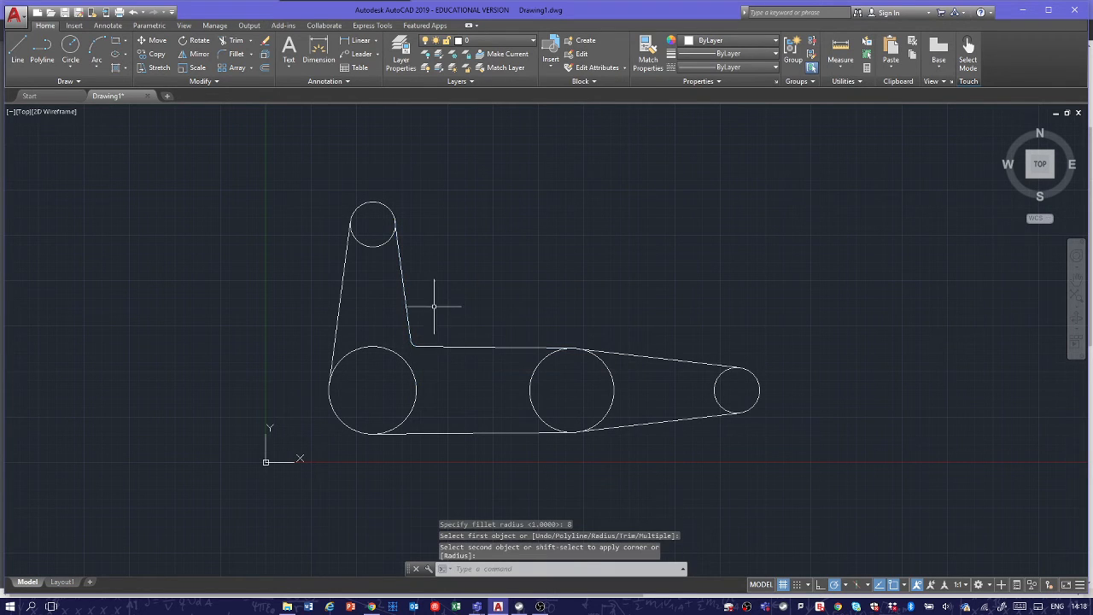
Step: Trim away the inner portions of all four circles, using the whole outline as cutting edges, to leave one continuous clamp arm profile
scroll(419, 341, "up", 8)
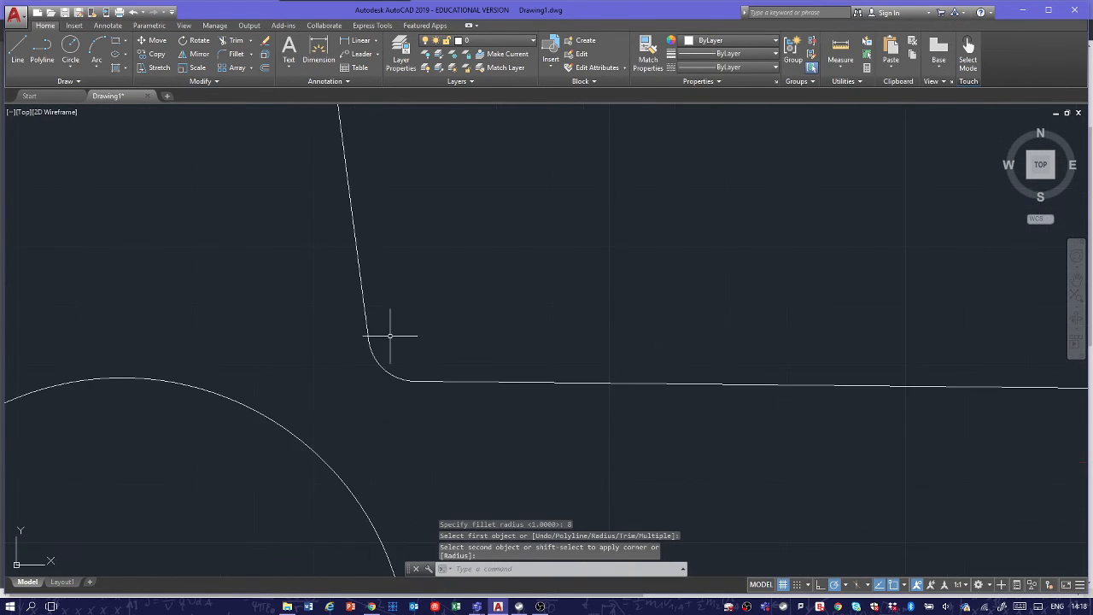
scroll(396, 358, "down", 8)
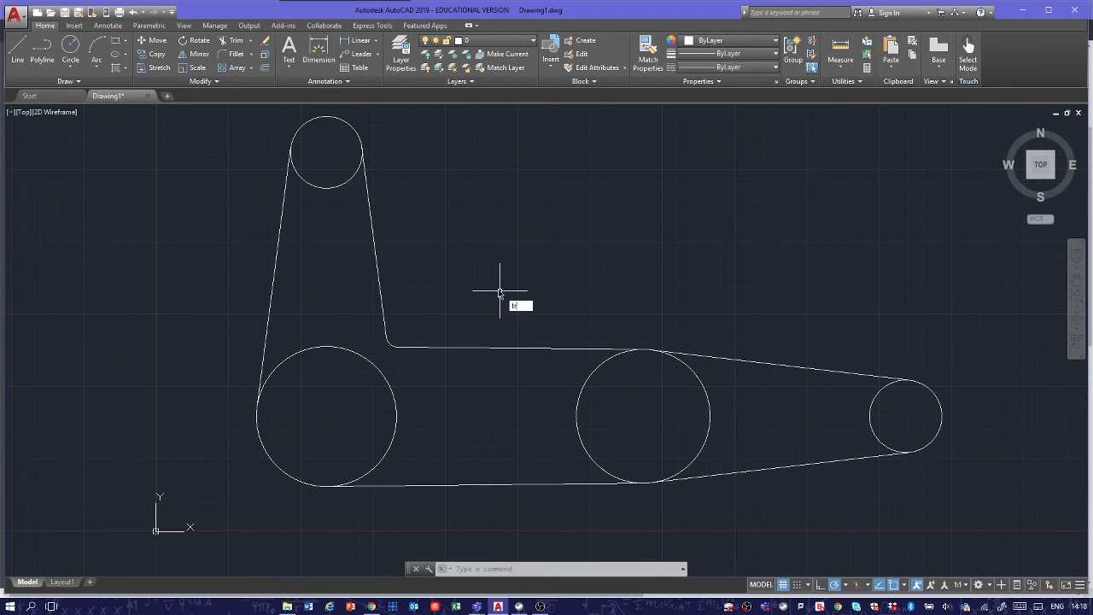
type("r")
key("Return")
left_click(918, 192)
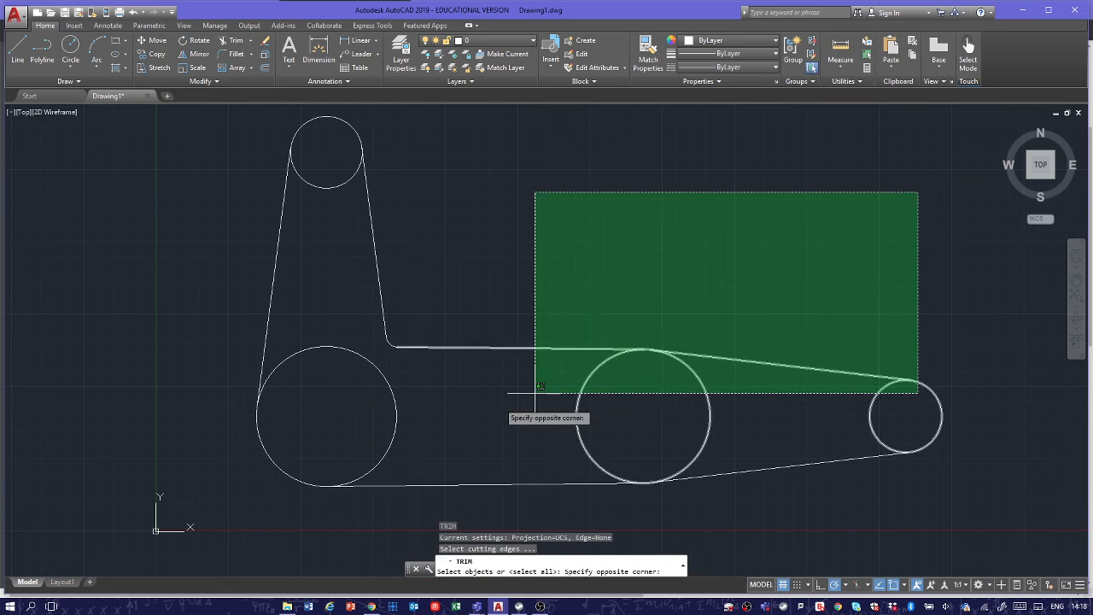
left_click(146, 524)
key("Return")
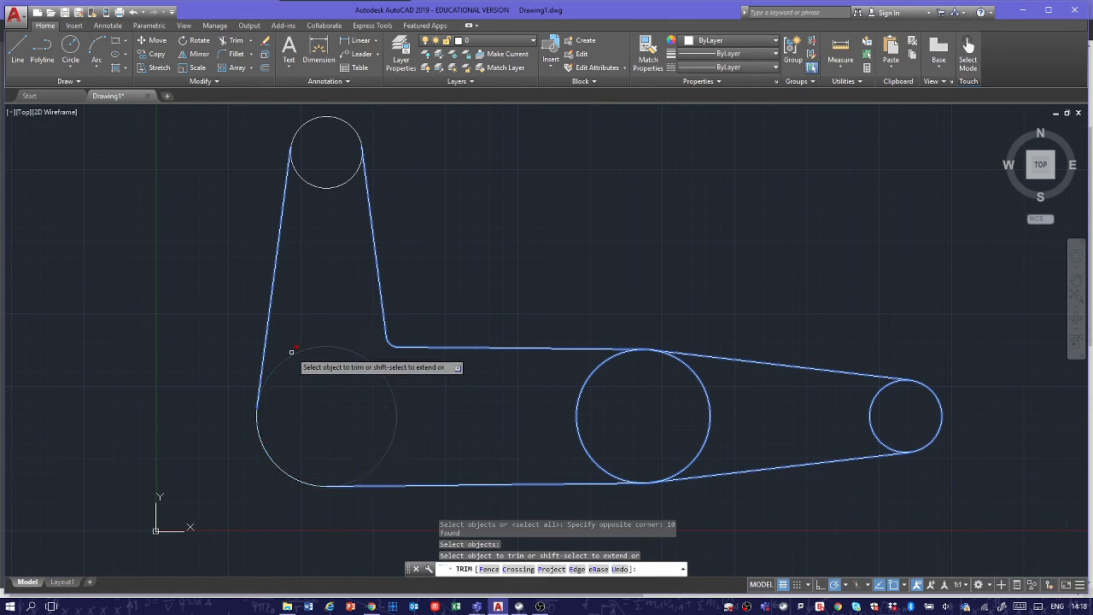
left_click(291, 352)
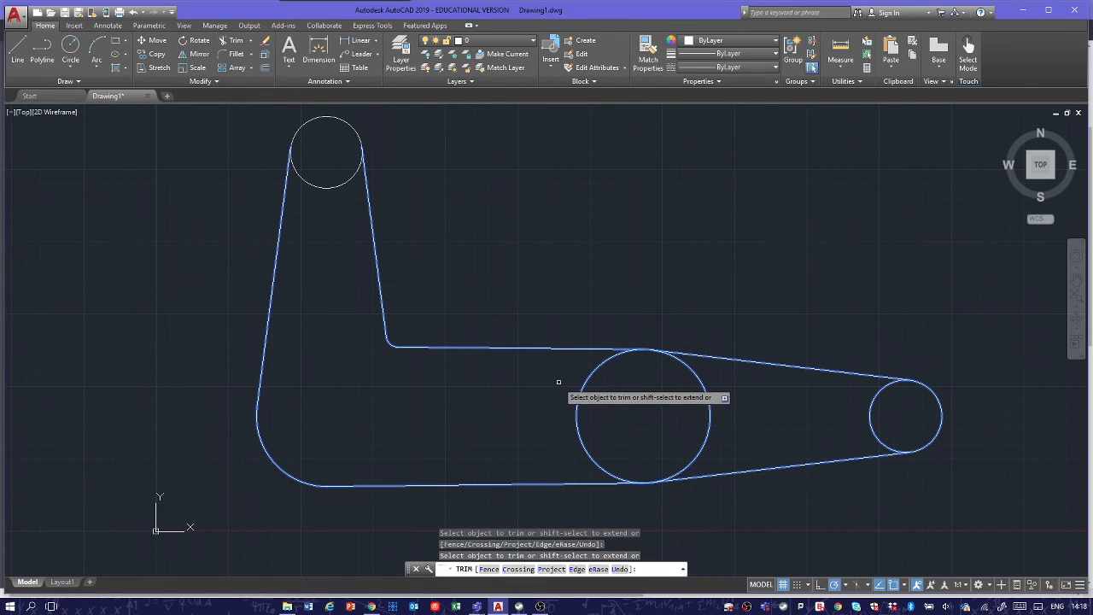
left_click(583, 390)
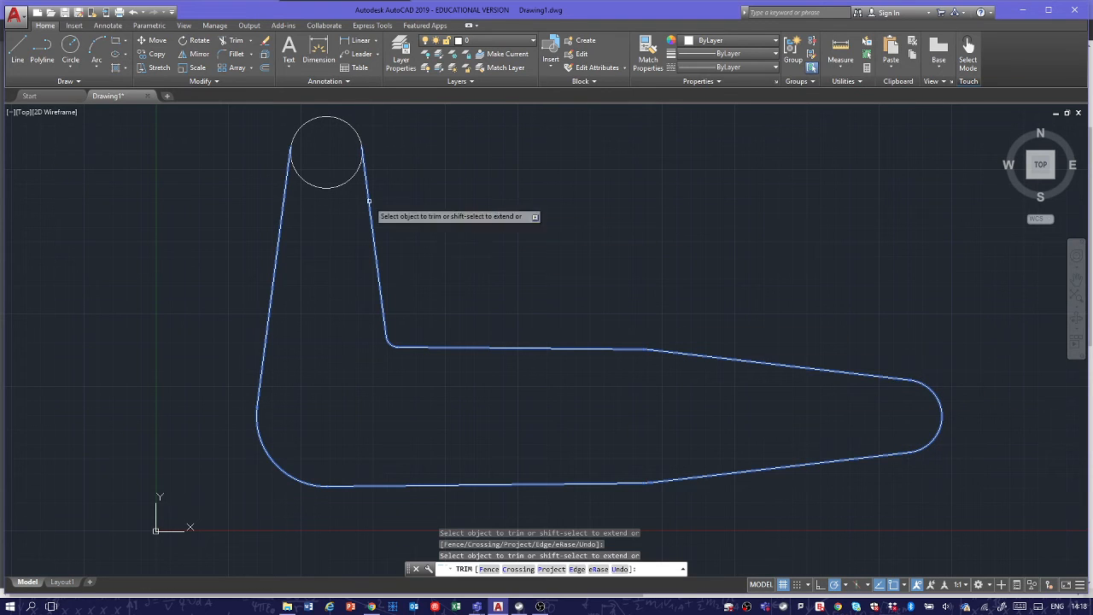
left_click(329, 186)
key("Escape")
key("Escape")
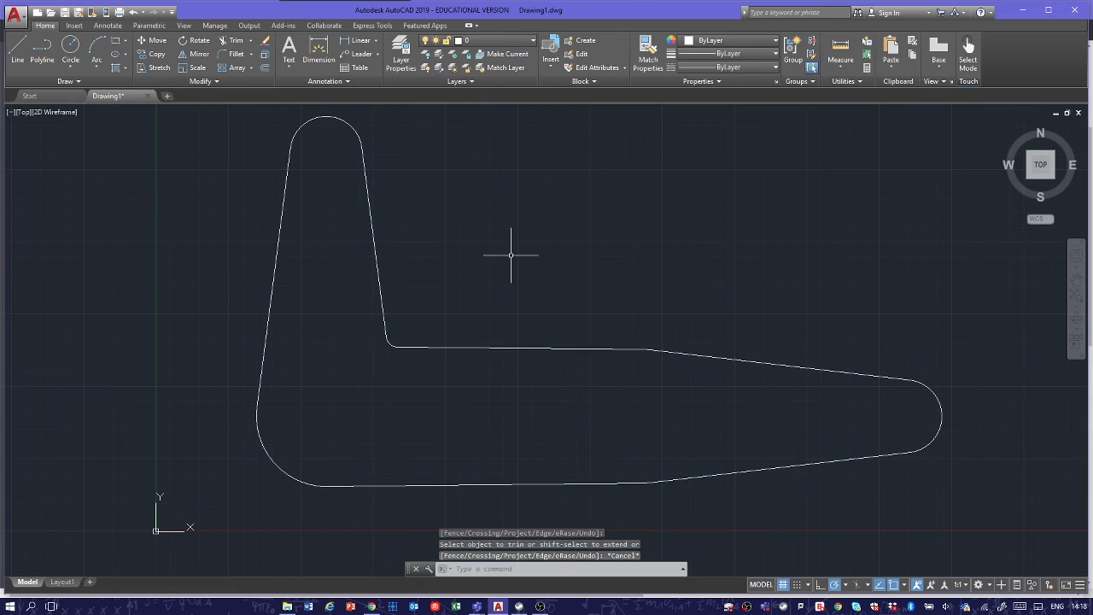
Step: Switch to the browser to examine the inner corner's radius dimension on the Main Arm drawing, and return to AutoCAD
scroll(521, 256, "down", 5)
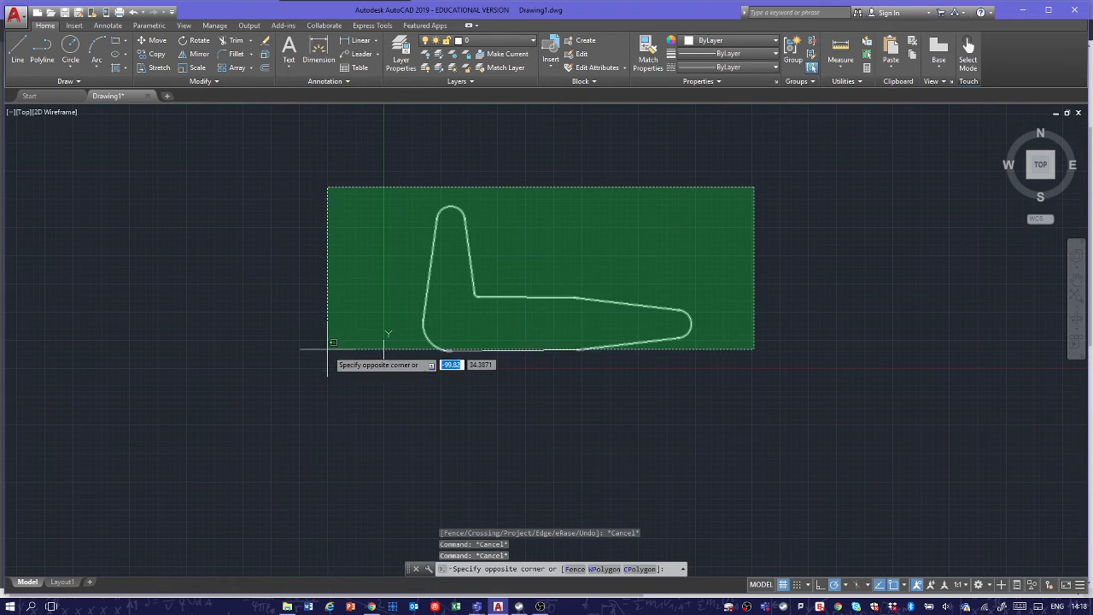
left_click(573, 252)
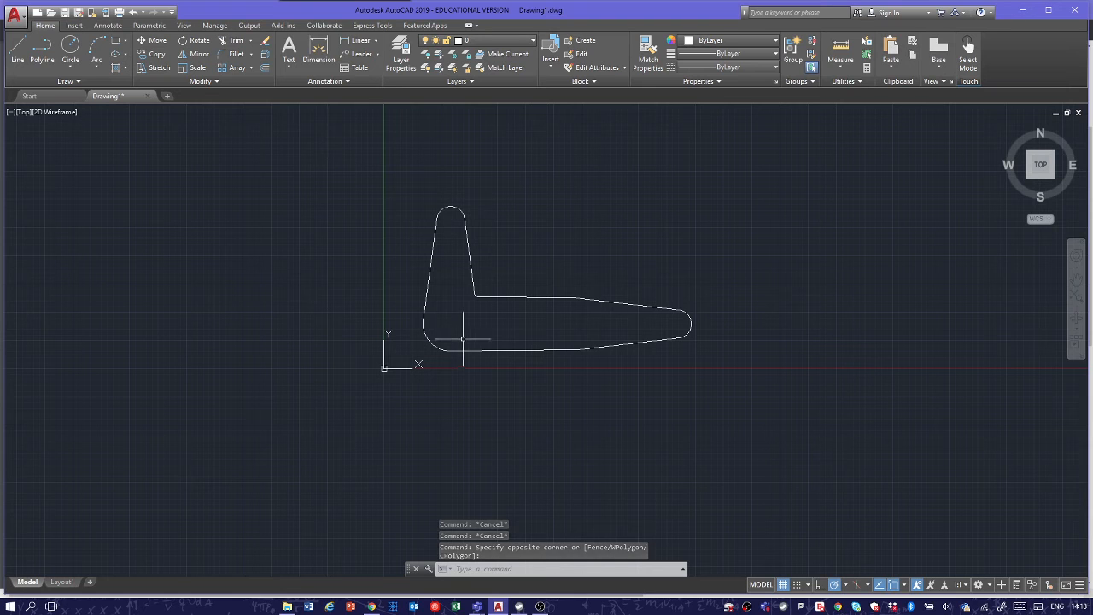
key("alt+Tab")
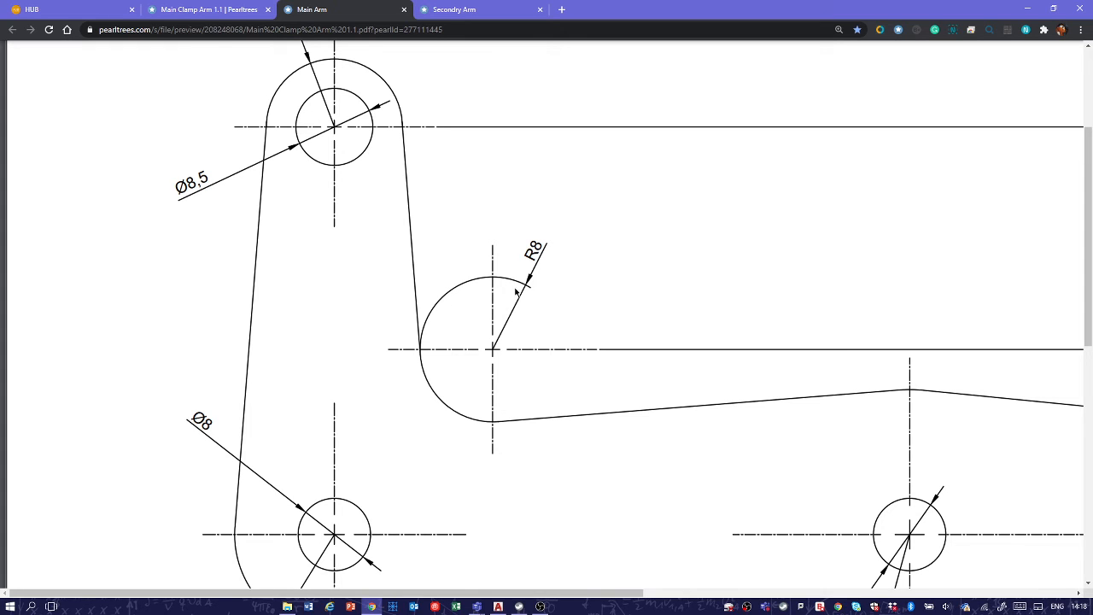
key("alt+Tab")
Step: Add a radius dimension to the filleted inner corner, placing its text outside the outline above the arc
scroll(456, 314, "up", 6)
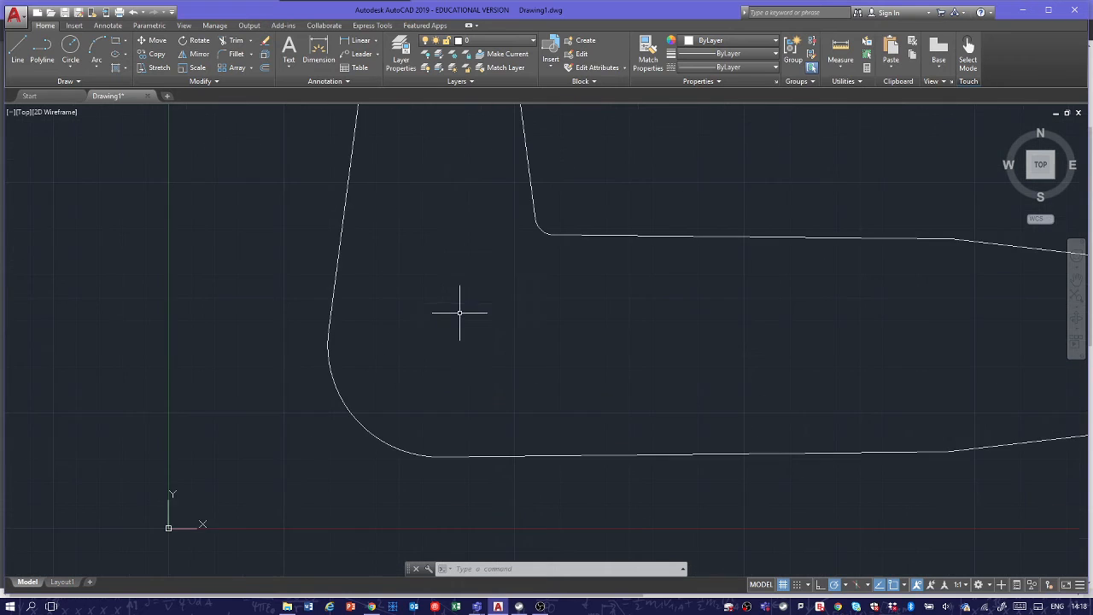
mouse_move(457, 278)
middle_mouse_down()
mouse_move(370, 346)
mouse_move(282, 374)
middle_mouse_up()
left_click(317, 53)
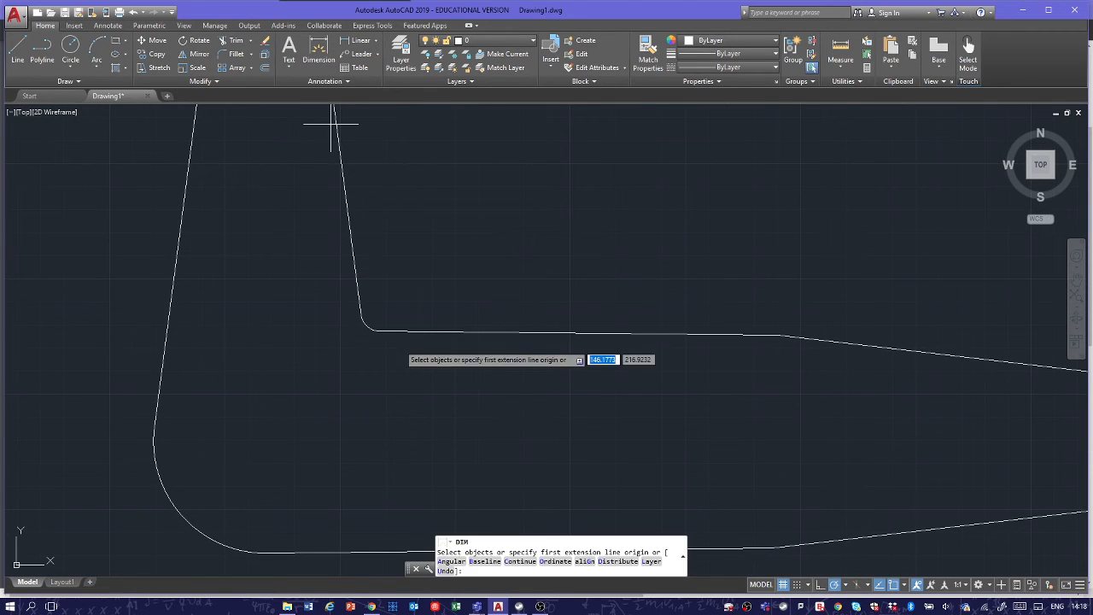
left_click(365, 325)
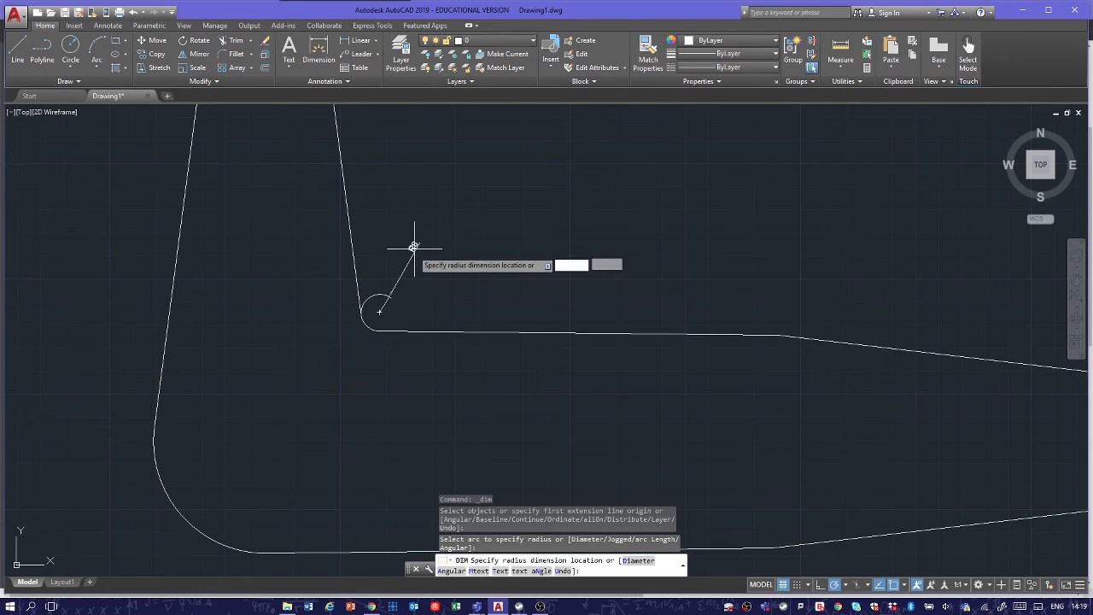
left_click(393, 265)
Step: Examine the dimensioned inner corner up close, where its arc meets the arm lines, and against the whole outline
scroll(386, 281, "up", 5)
middle_click_drag(383, 305, 497, 302)
scroll(320, 408, "up", 8)
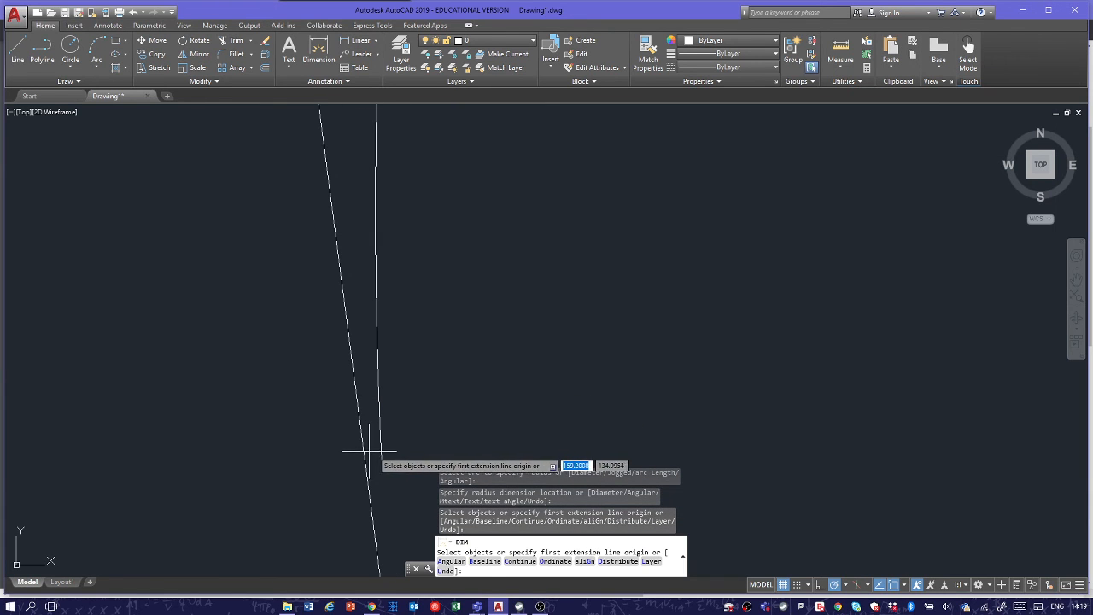
scroll(374, 383, "down", 4)
scroll(454, 365, "down", 4)
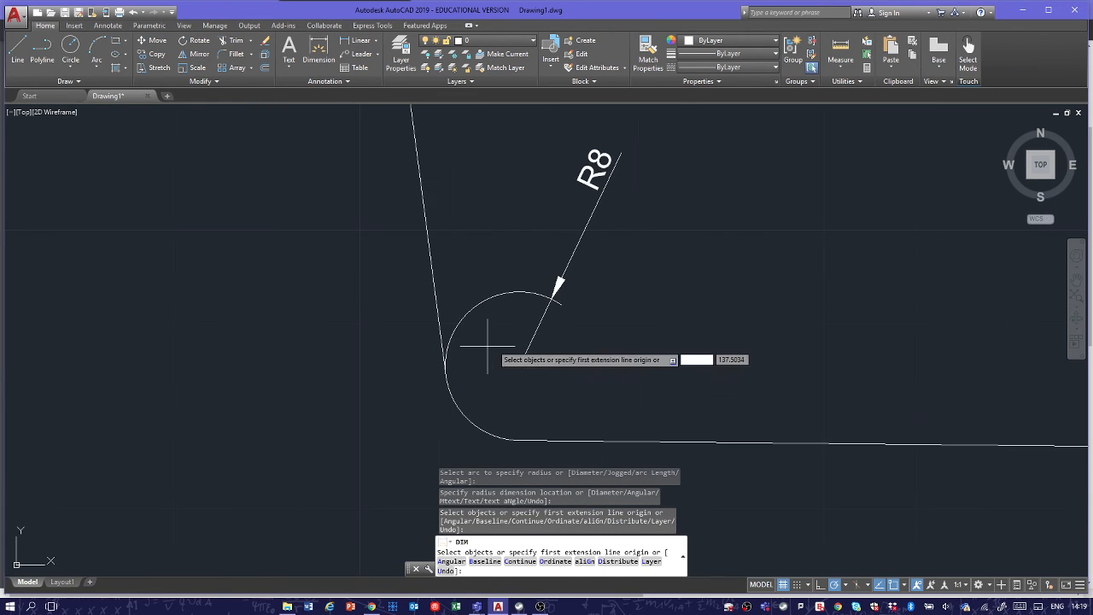
scroll(459, 353, "down", 2)
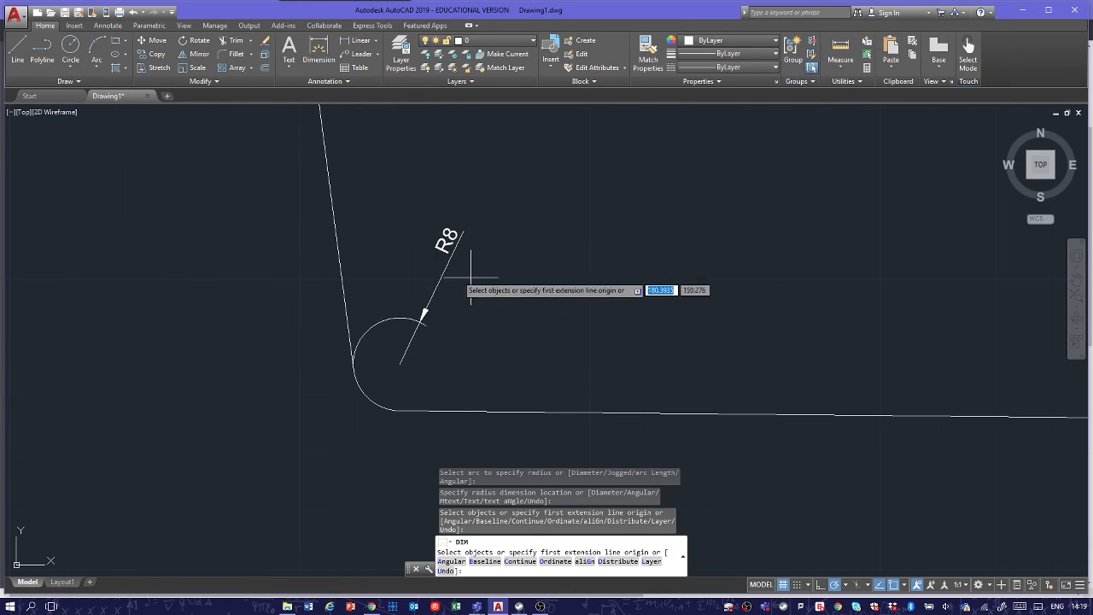
scroll(461, 330, "down", 2)
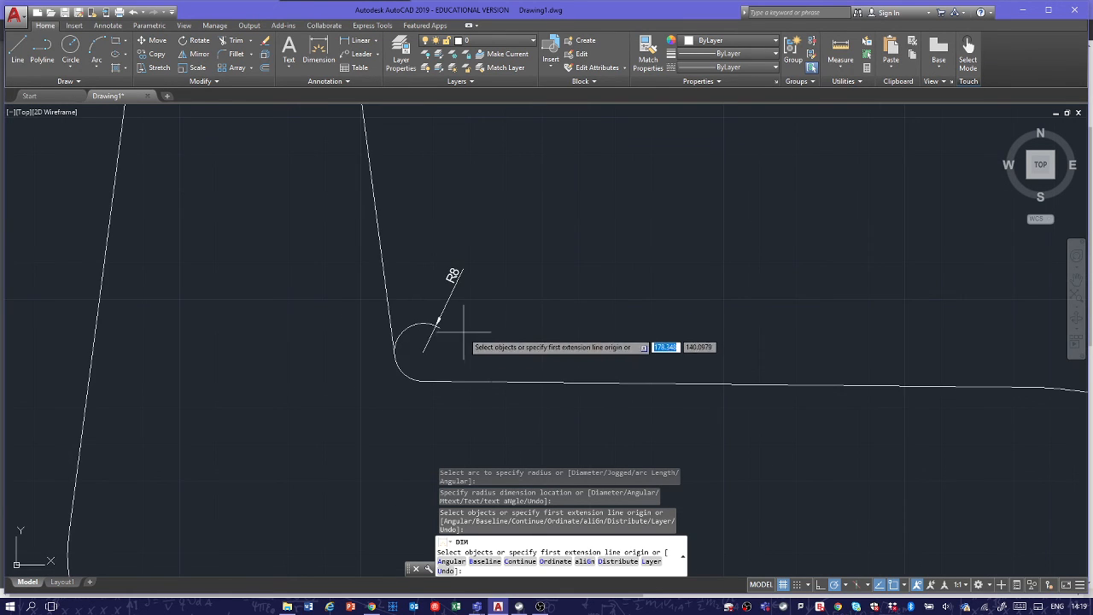
scroll(421, 329, "down", 2)
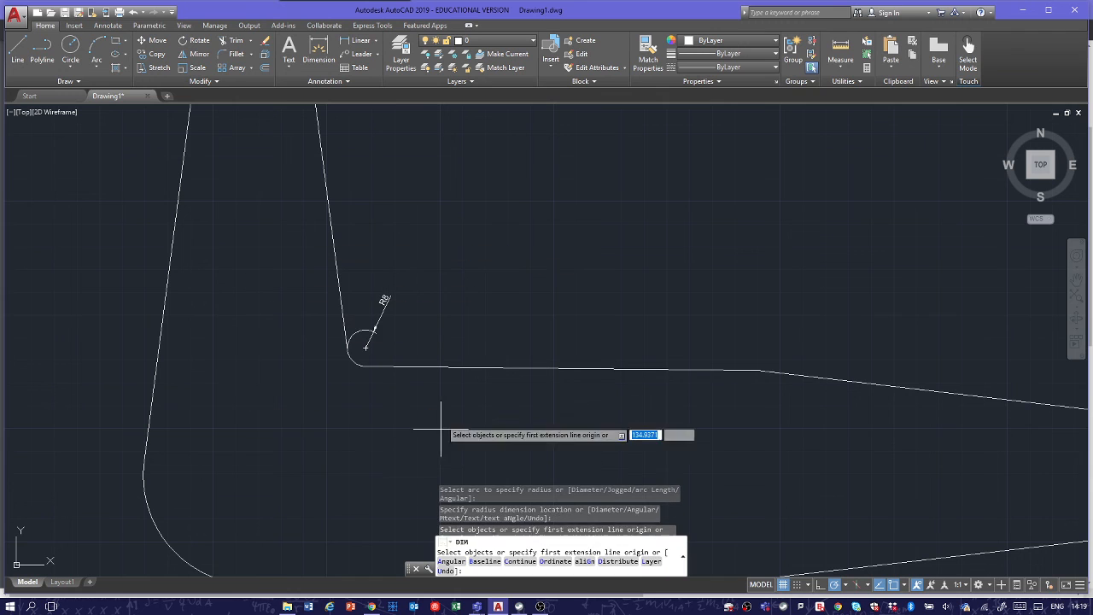
scroll(316, 393, "down", 3)
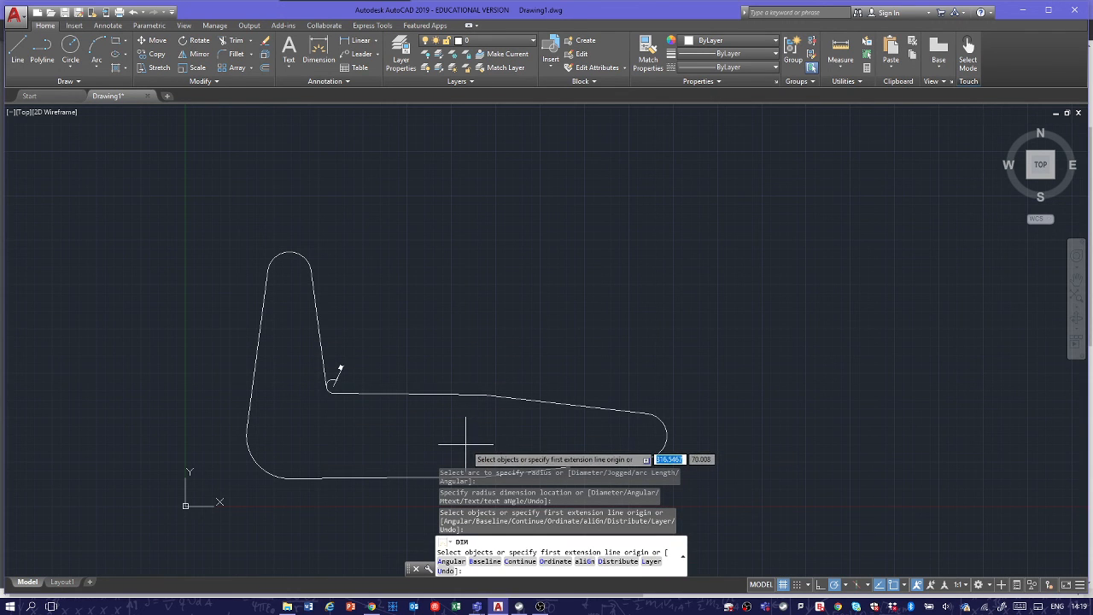
scroll(330, 390, "up", 5)
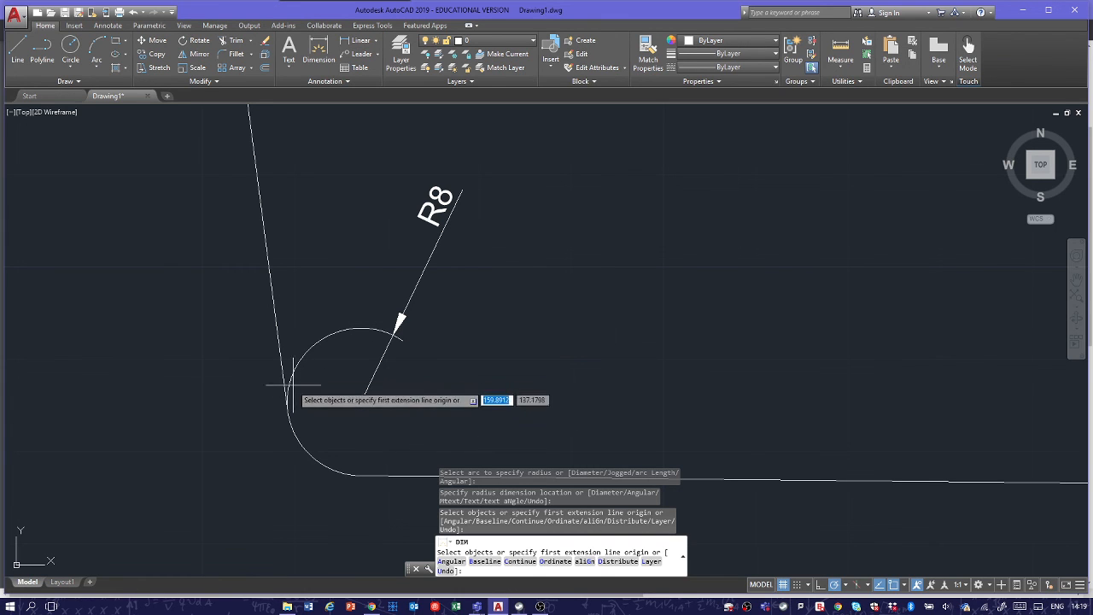
scroll(397, 317, "down", 8)
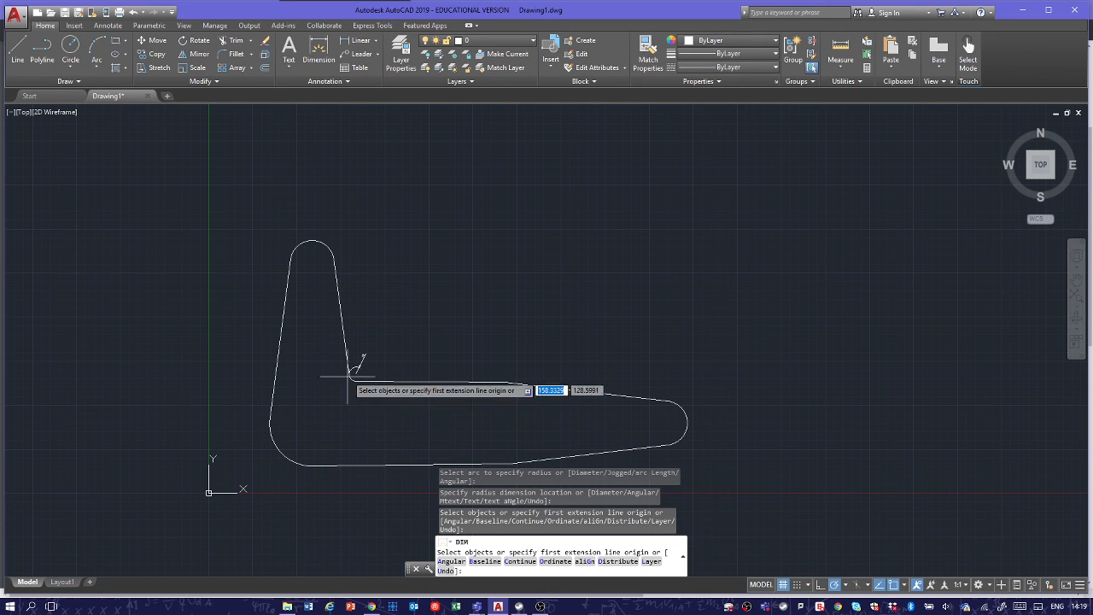
scroll(350, 378, "up", 8)
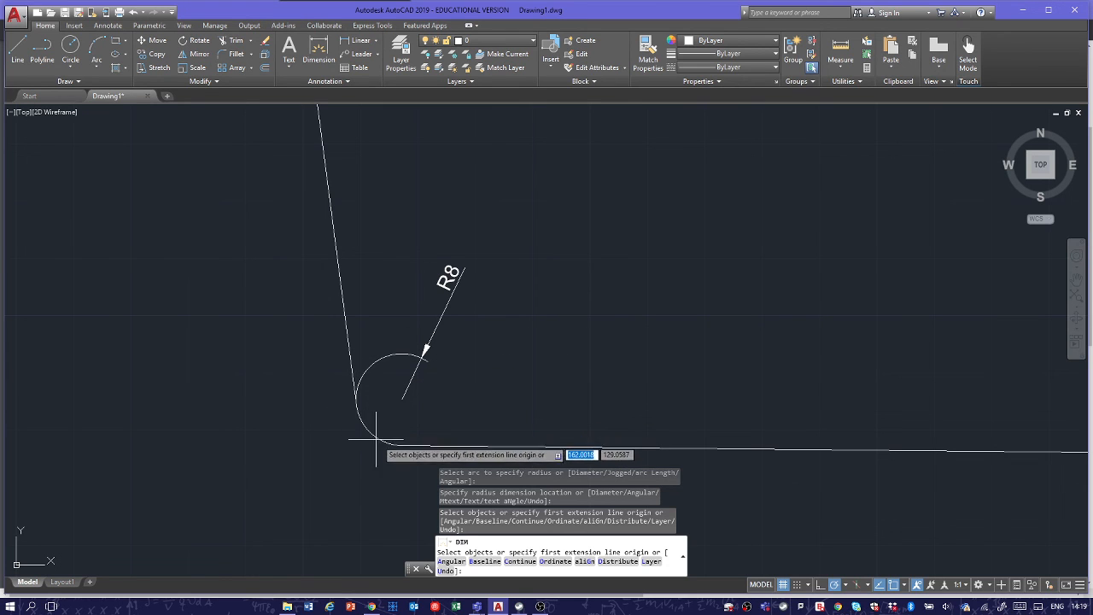
Step: Switch to the browser, review the complete Main Arm reference drawing around the inner corner, and return to AutoCAD
key("alt+Tab")
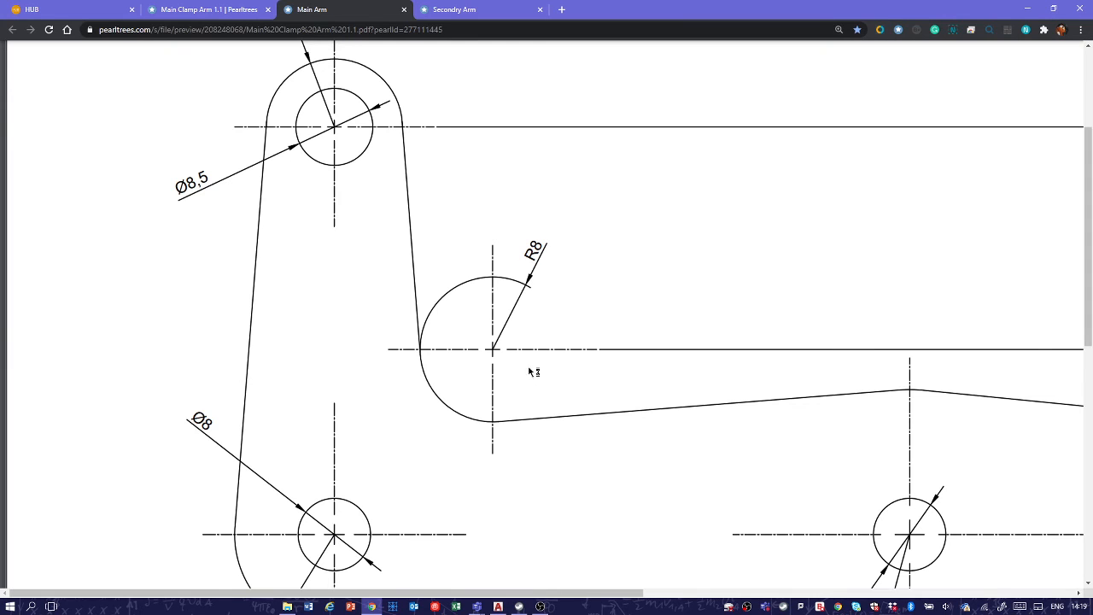
scroll(559, 340, "down", 4, "ctrl")
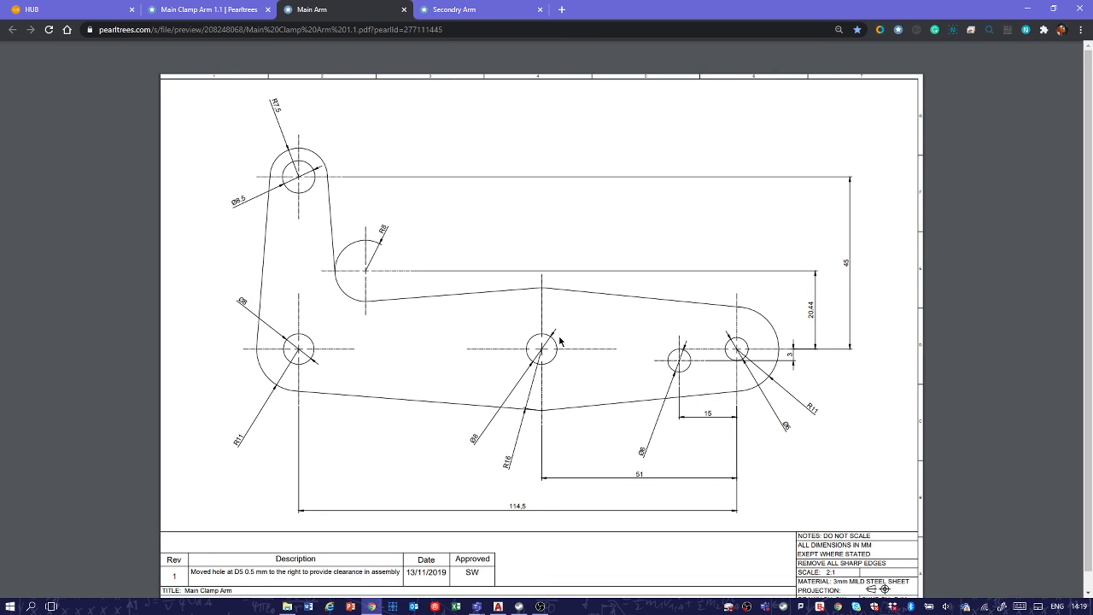
key("alt+Tab")
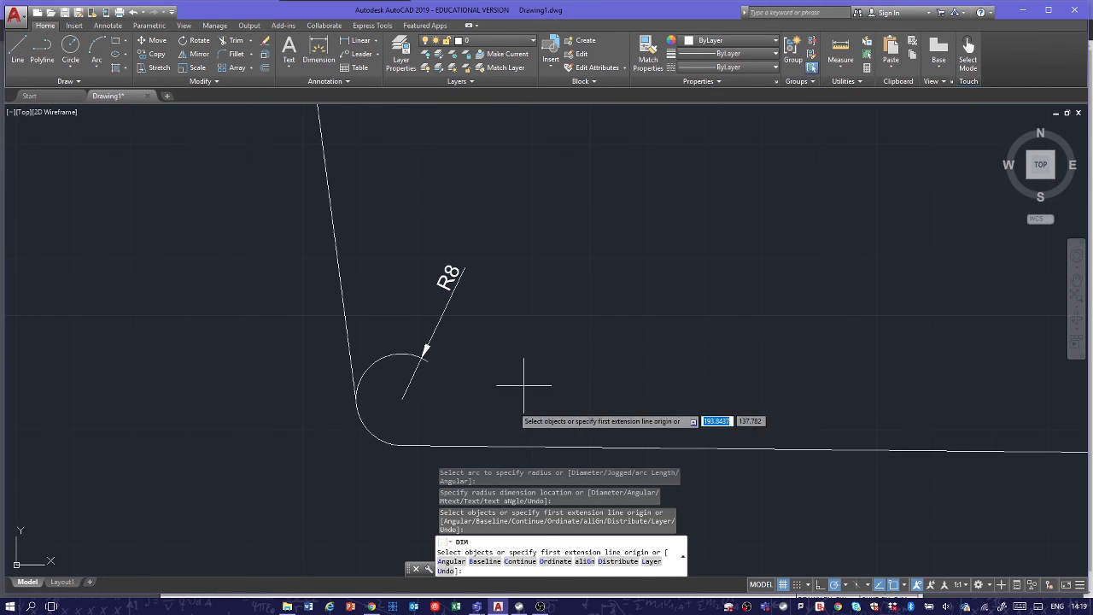